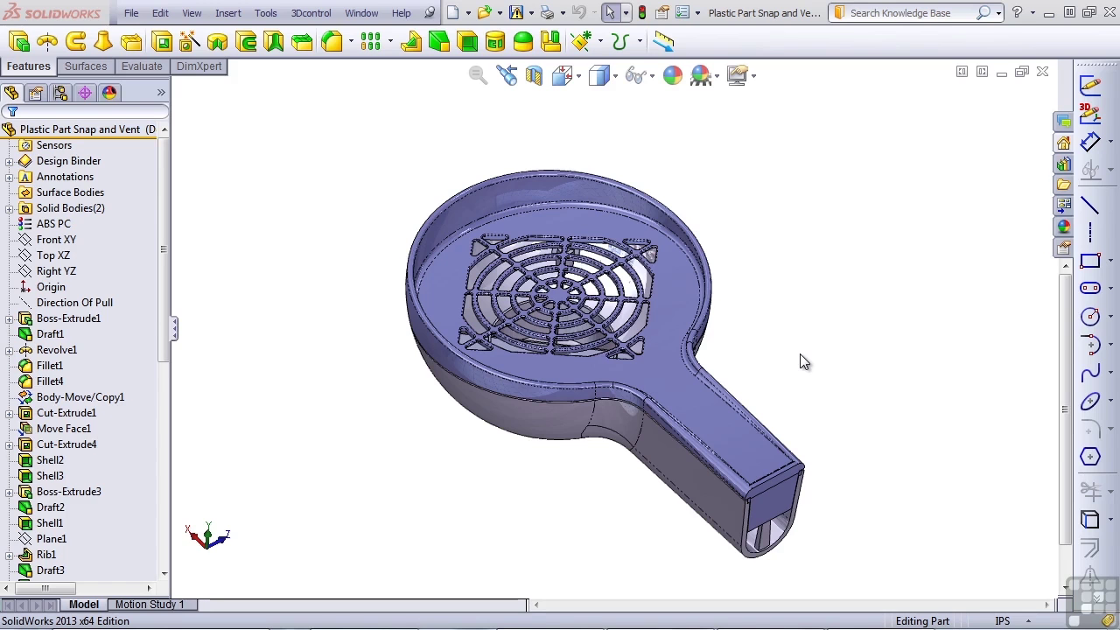
- Rotate the part to view it from above, then spin it back toward its starting orientation
{"action": "key", "text": "Up"}
{"action": "key", "text": "Up"}
{"action": "key", "text": "Up"}
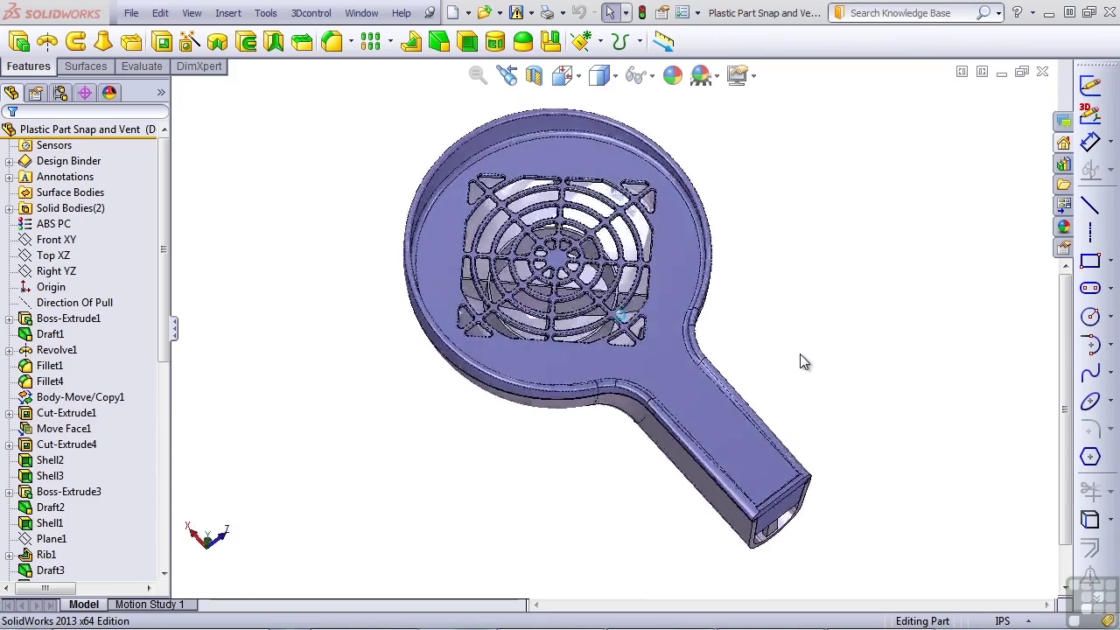
{"action": "key", "text": "alt+Left"}
{"action": "key", "text": "alt+Left"}
{"action": "key", "text": "alt+Left"}
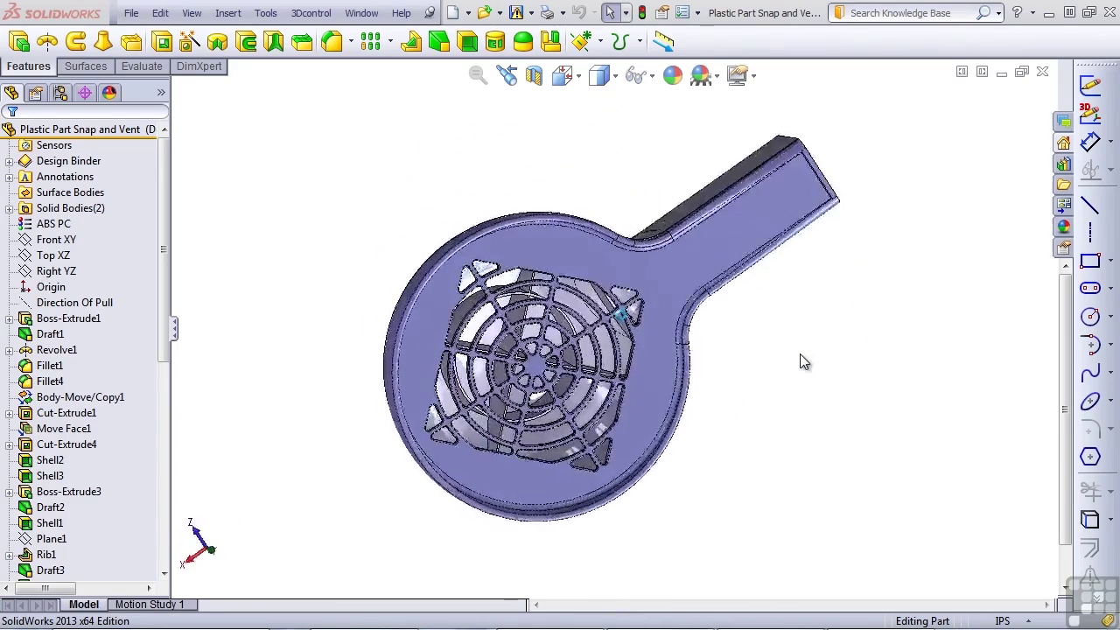
{"action": "key", "text": "alt+Left"}
{"action": "key", "text": "alt+Left"}
{"action": "key", "text": "alt+Left"}
{"action": "key", "text": "alt+Left"}
{"action": "key", "text": "alt+Left"}
{"action": "key", "text": "alt+Left"}
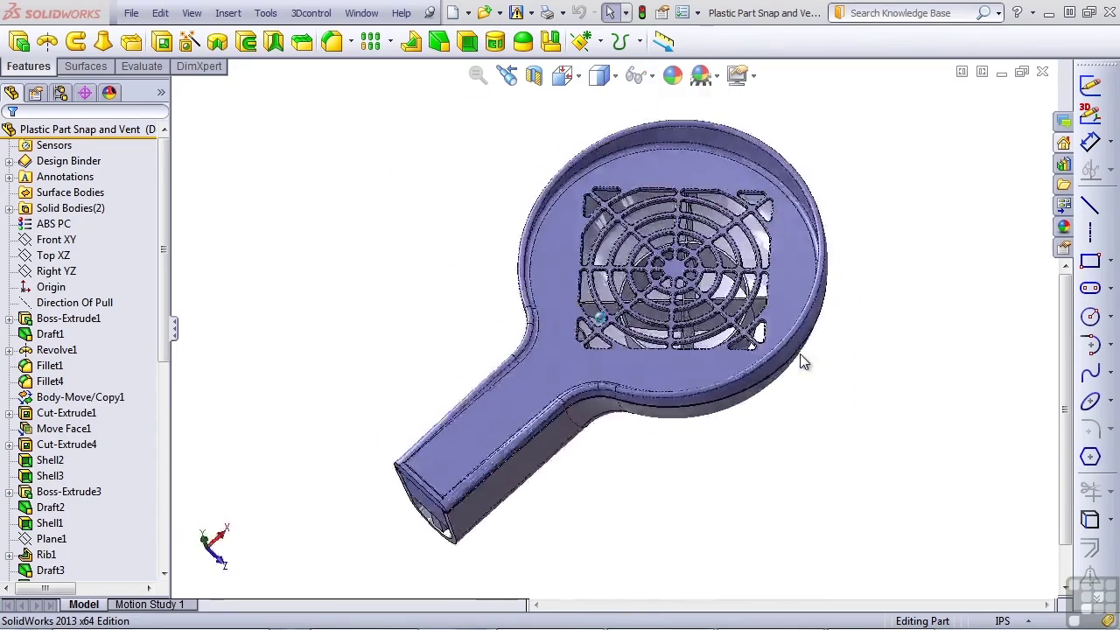
{"action": "key", "text": "alt+Left"}
{"action": "key", "text": "alt+Left"}
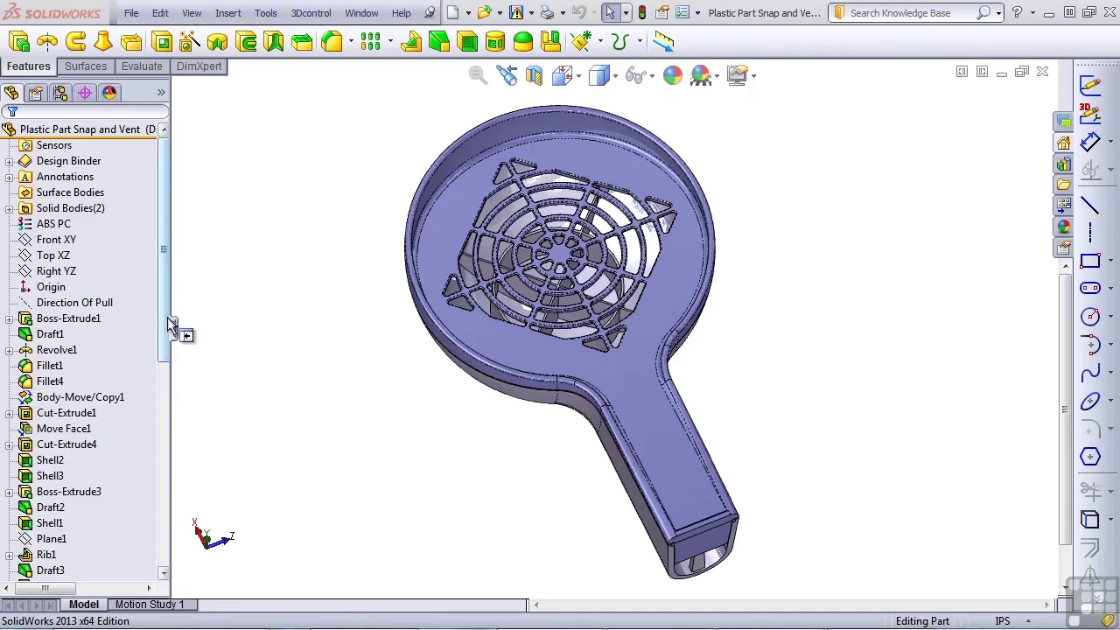
- Open Sketch10 under Vent1 to review its circle and square dimensions, then exit and rebuild
{"action": "left_click_drag", "start_coordinate": [171, 326], "coordinate": [151, 560]}
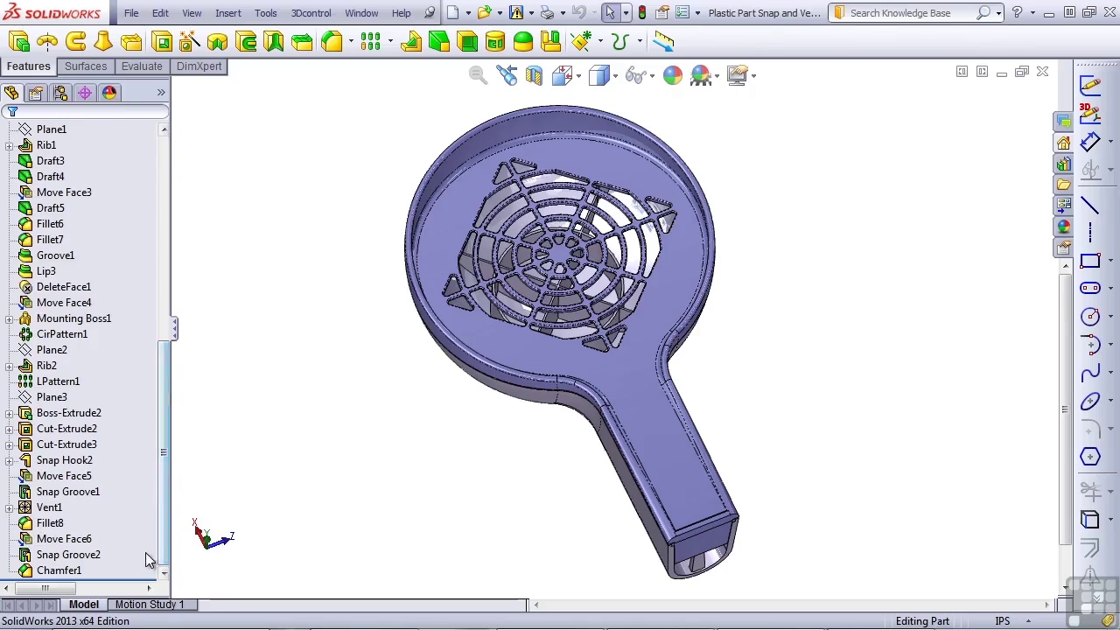
{"action": "left_click", "coordinate": [7, 509]}
{"action": "left_click", "coordinate": [75, 523]}
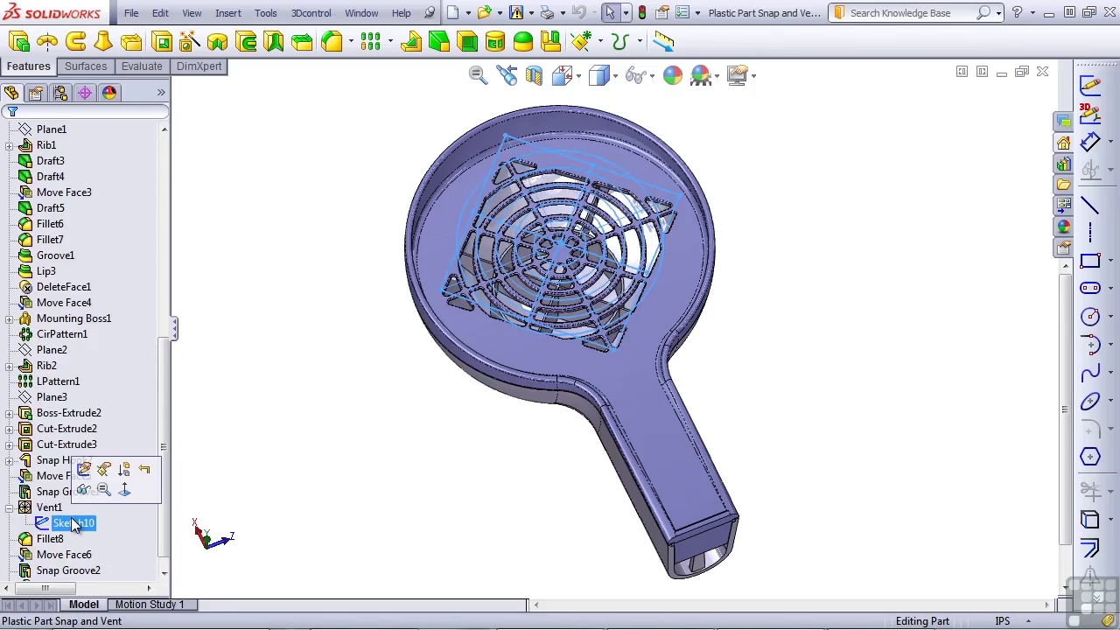
{"action": "left_click", "coordinate": [83, 470]}
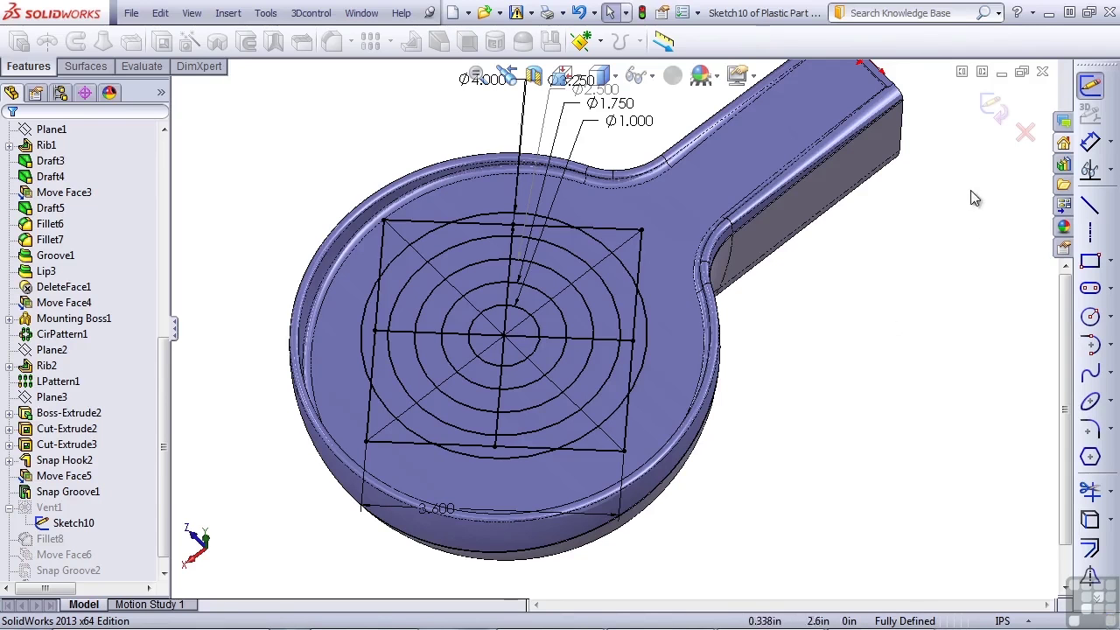
{"action": "left_click", "coordinate": [993, 105]}
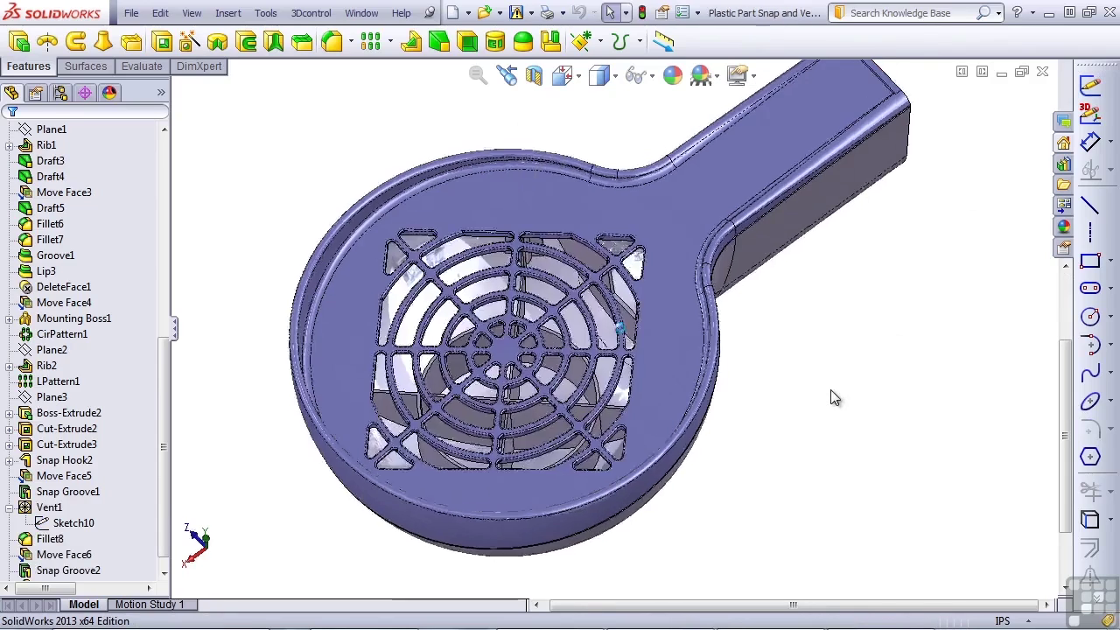
- Roll the part back to before Vent1 and zoom in on the handle's plain end face
{"action": "left_click", "coordinate": [53, 511]}
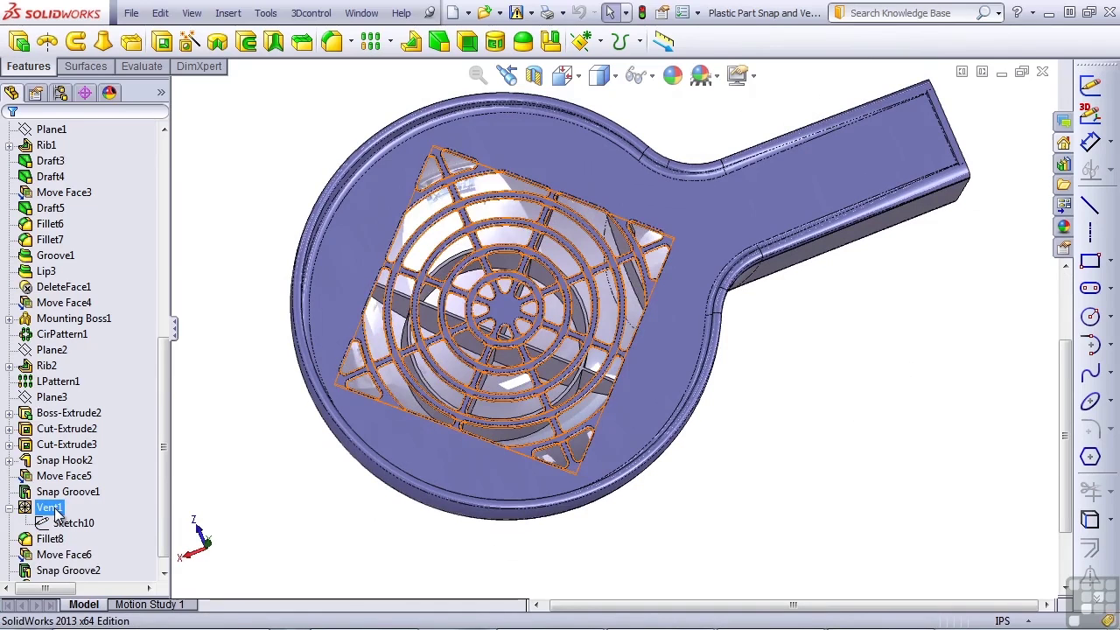
{"action": "left_click", "coordinate": [55, 509]}
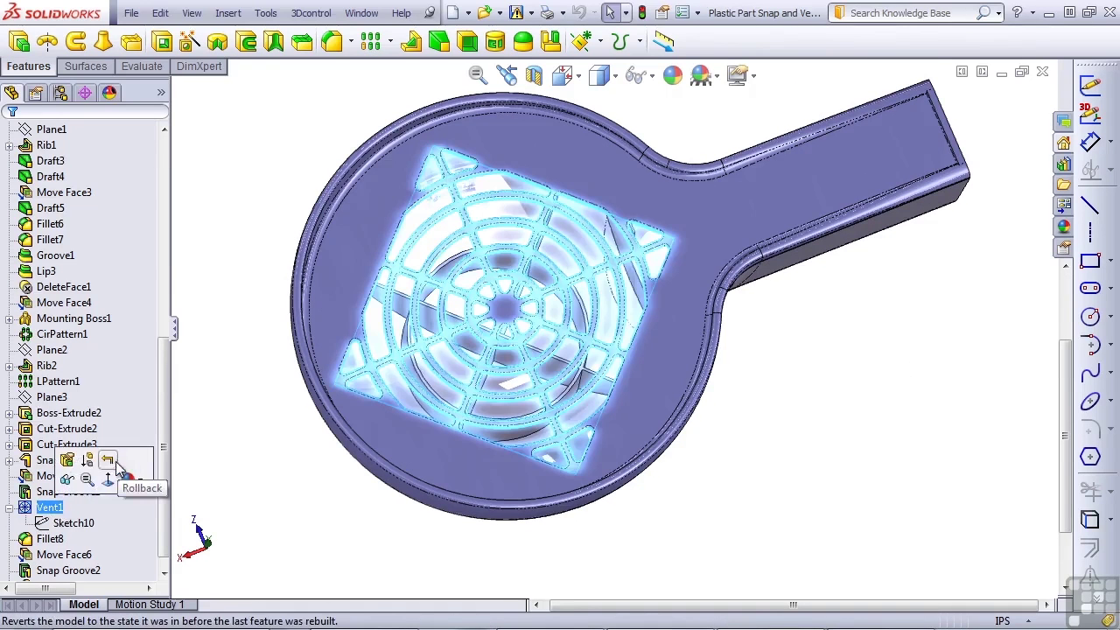
{"action": "left_click", "coordinate": [107, 462]}
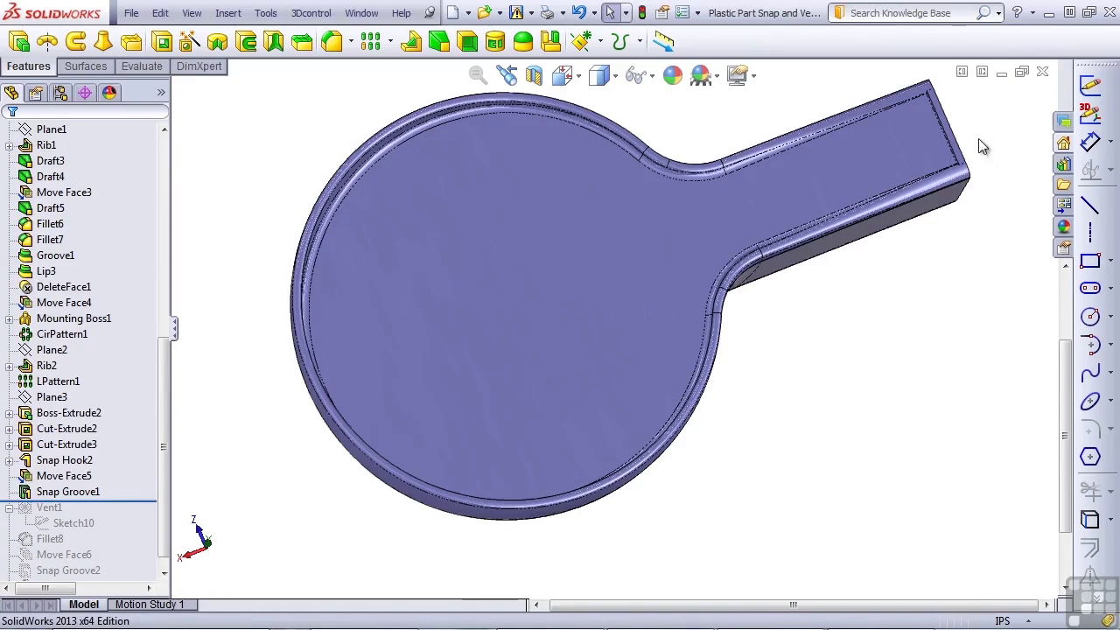
{"action": "scroll", "coordinate": [972, 152], "scroll_direction": "down", "scroll_amount": 5}
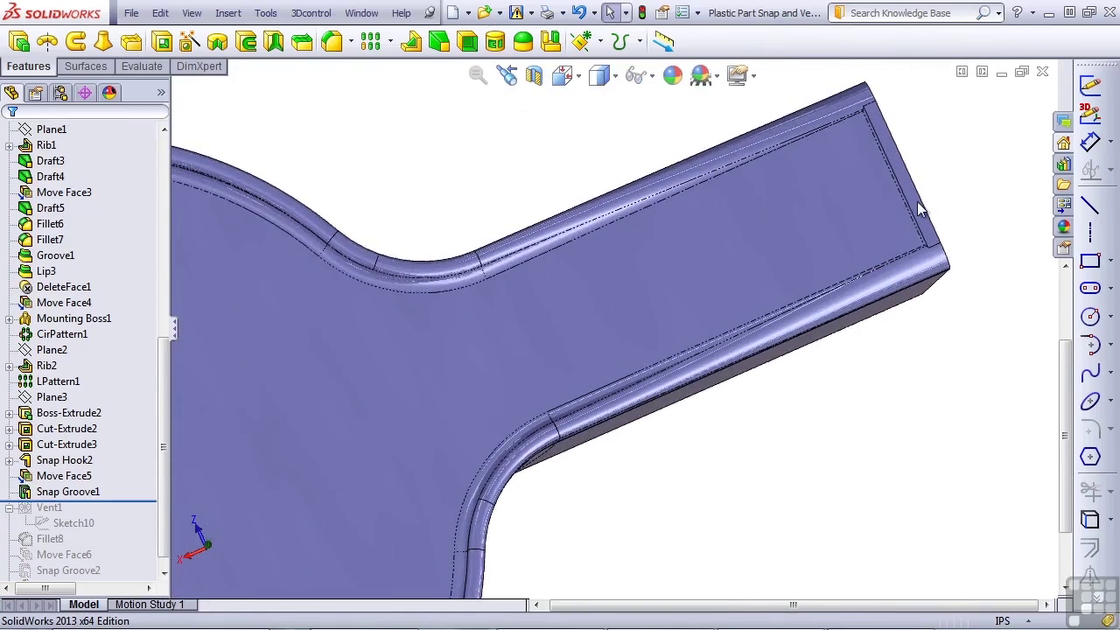
{"action": "left_click", "coordinate": [919, 210]}
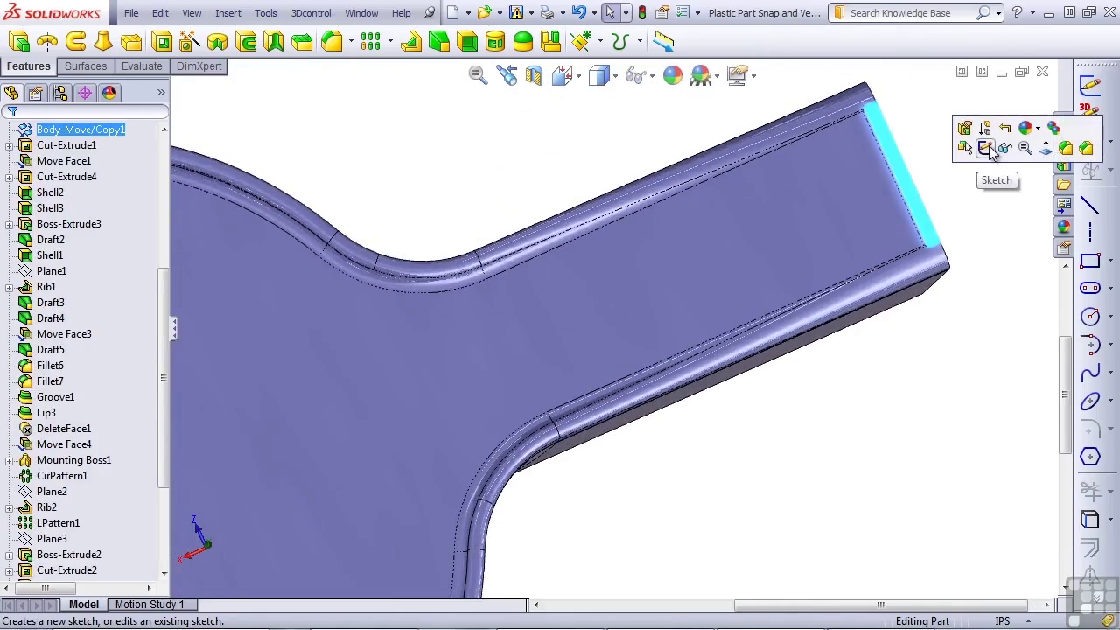
- Start Sketch11 on the handle's end face with temporary axes displayed
{"action": "left_click", "coordinate": [987, 149]}
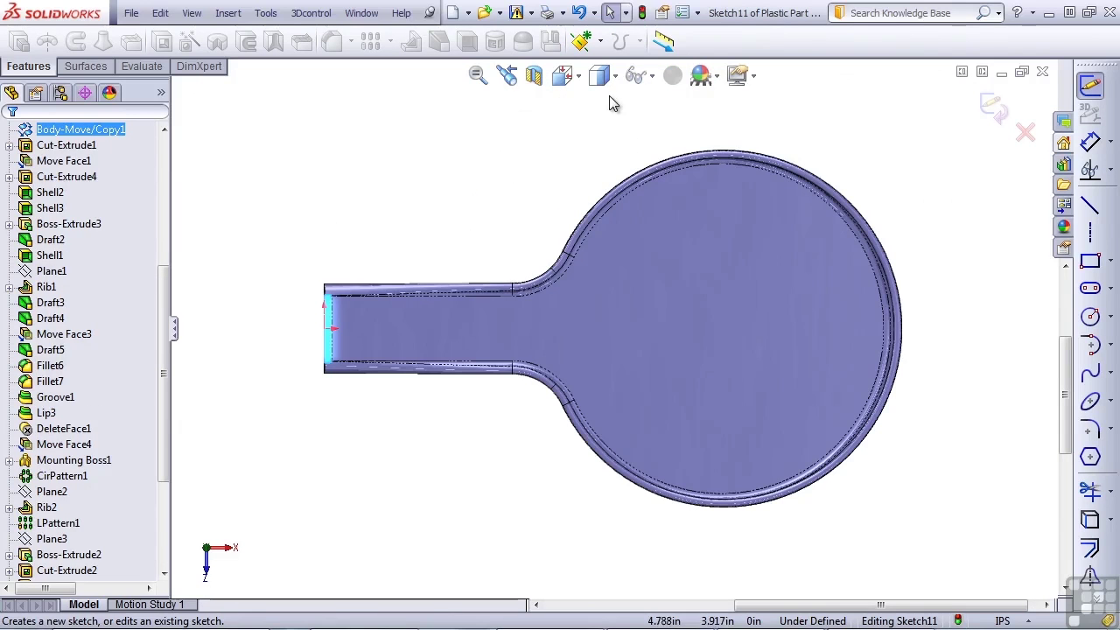
{"action": "left_click", "coordinate": [653, 77]}
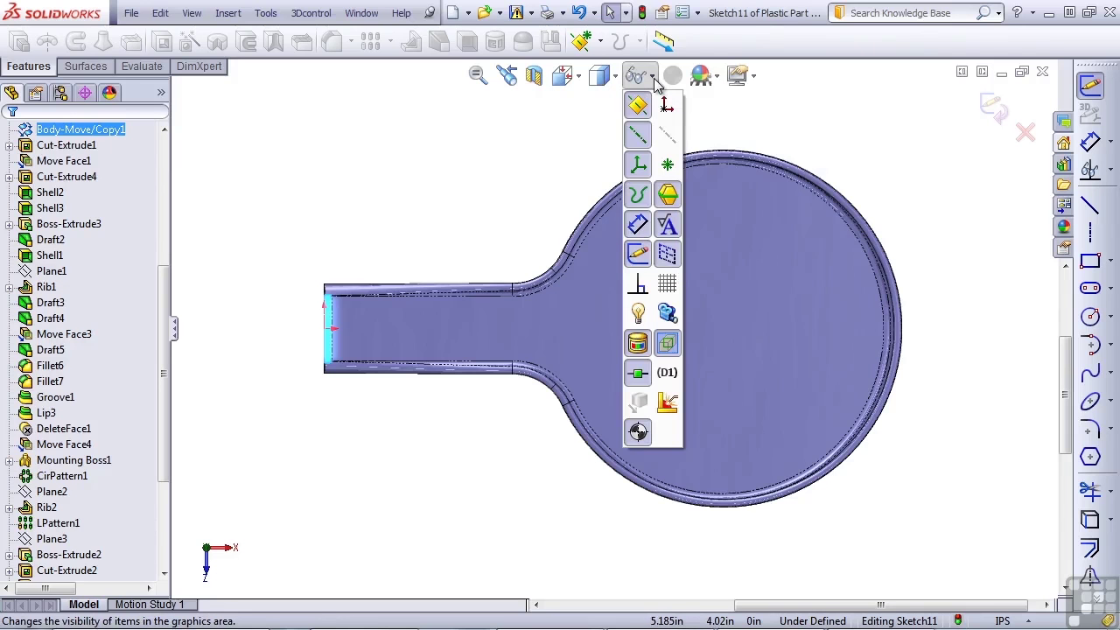
{"action": "left_click", "coordinate": [663, 136]}
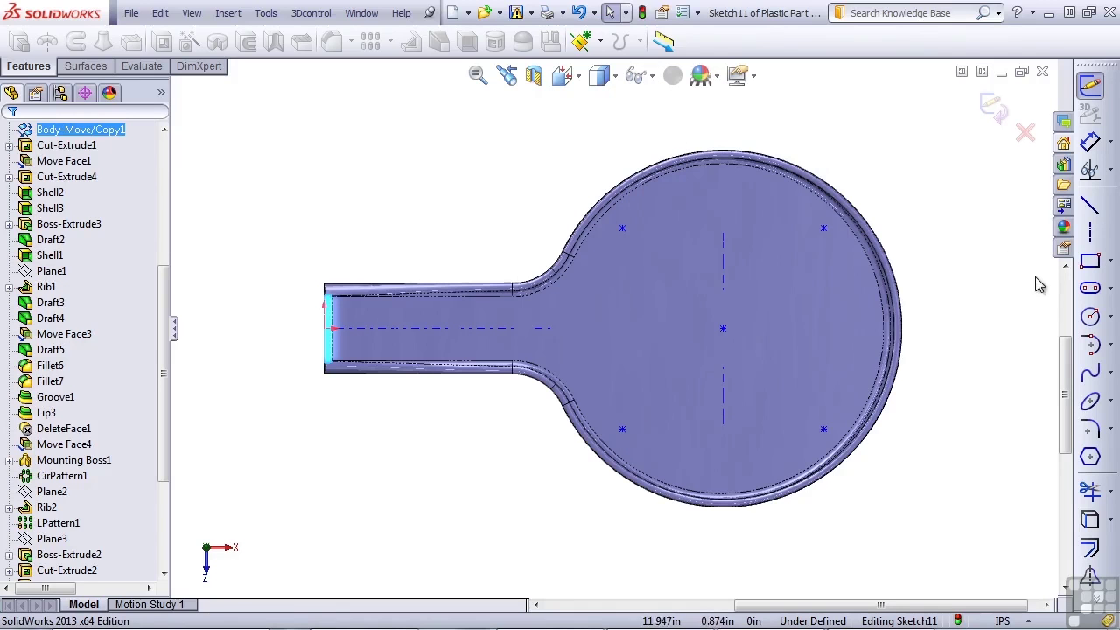
- Draw a centre rectangle at the origin as a square about 3.374 in per side
{"action": "left_click", "coordinate": [1106, 263]}
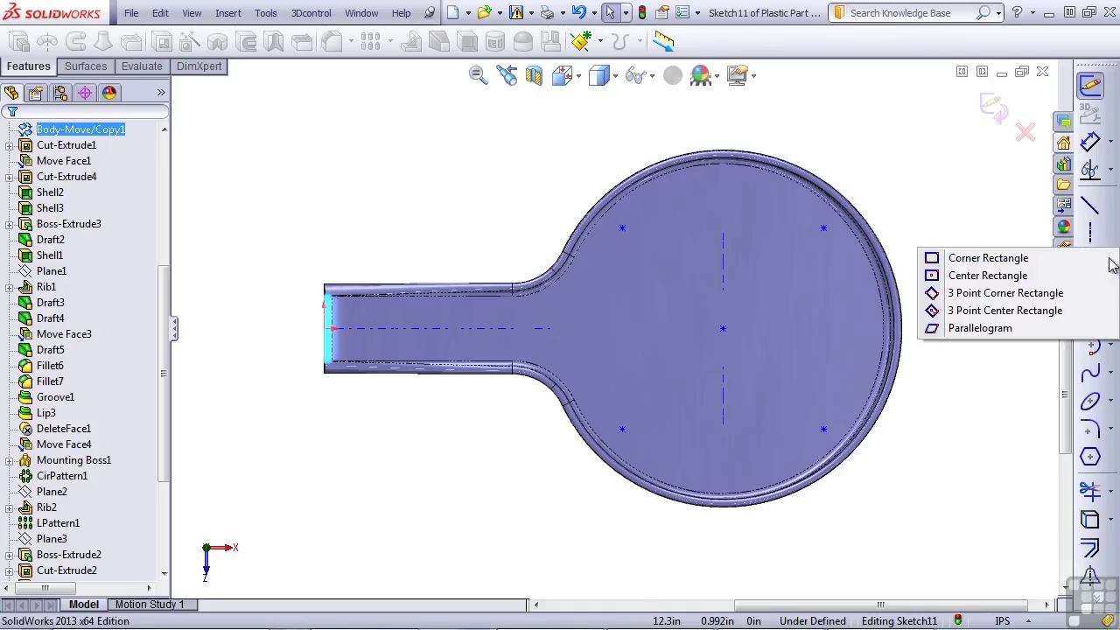
{"action": "left_click", "coordinate": [989, 276]}
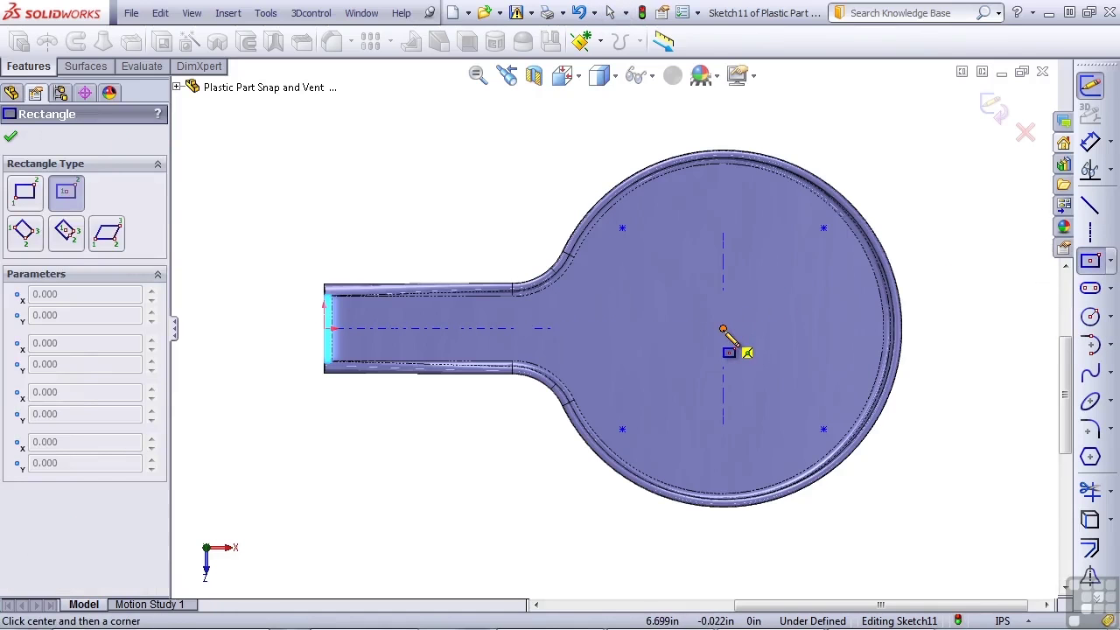
{"action": "left_click", "coordinate": [723, 329]}
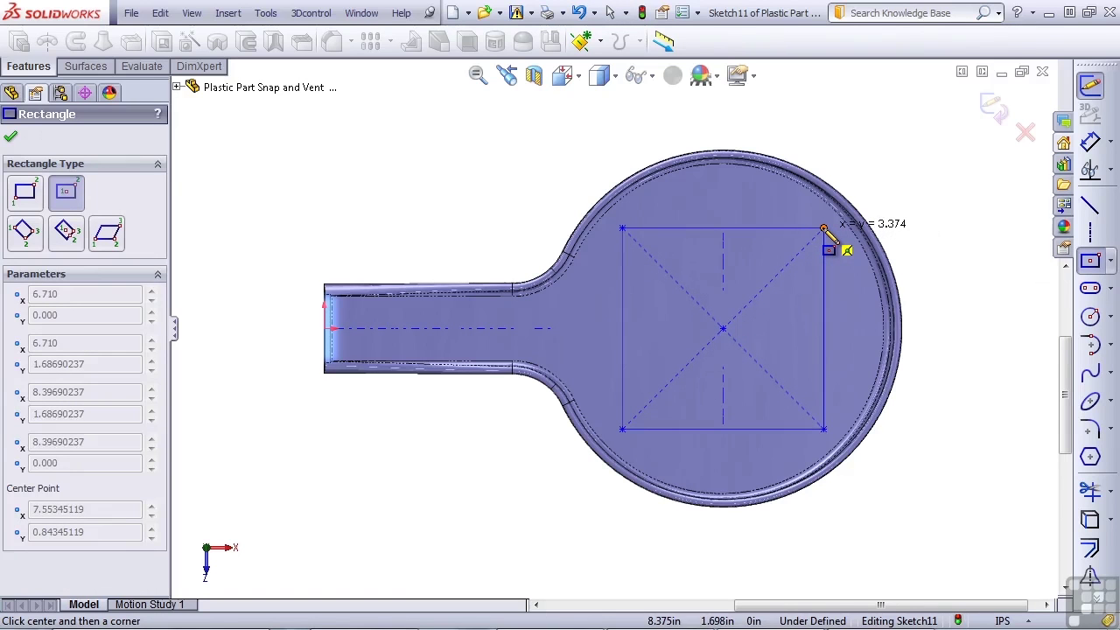
{"action": "left_click", "coordinate": [824, 229]}
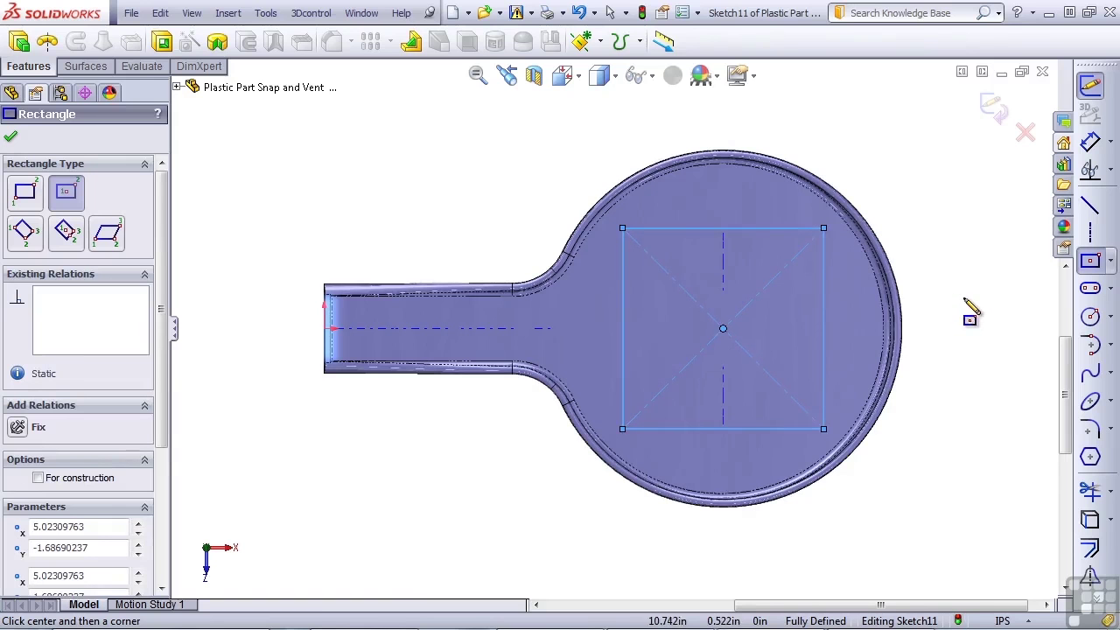
{"action": "key", "text": "Escape"}
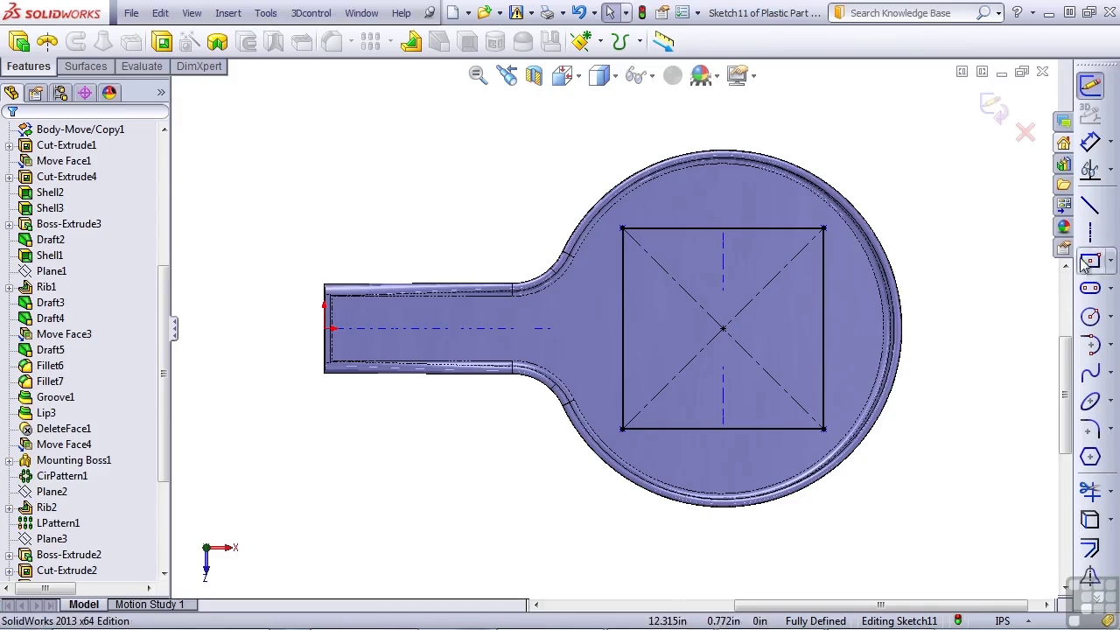
- Draw a vertical line across the square and dimension its spacing from the left edge
{"action": "left_click", "coordinate": [1090, 205]}
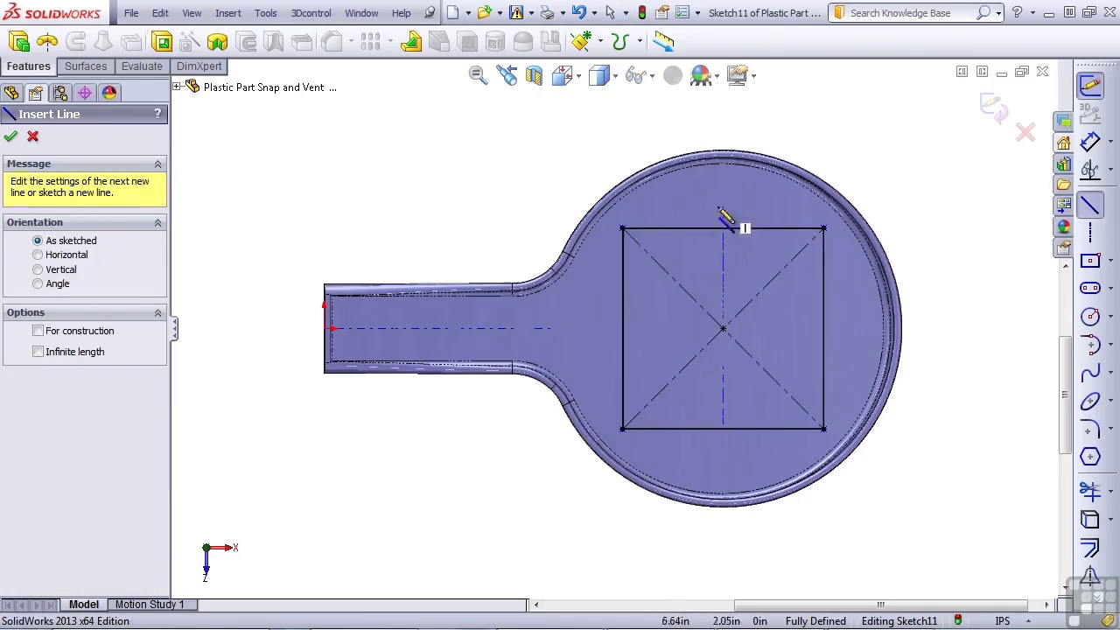
{"action": "left_click", "coordinate": [649, 228]}
{"action": "left_click", "coordinate": [648, 429]}
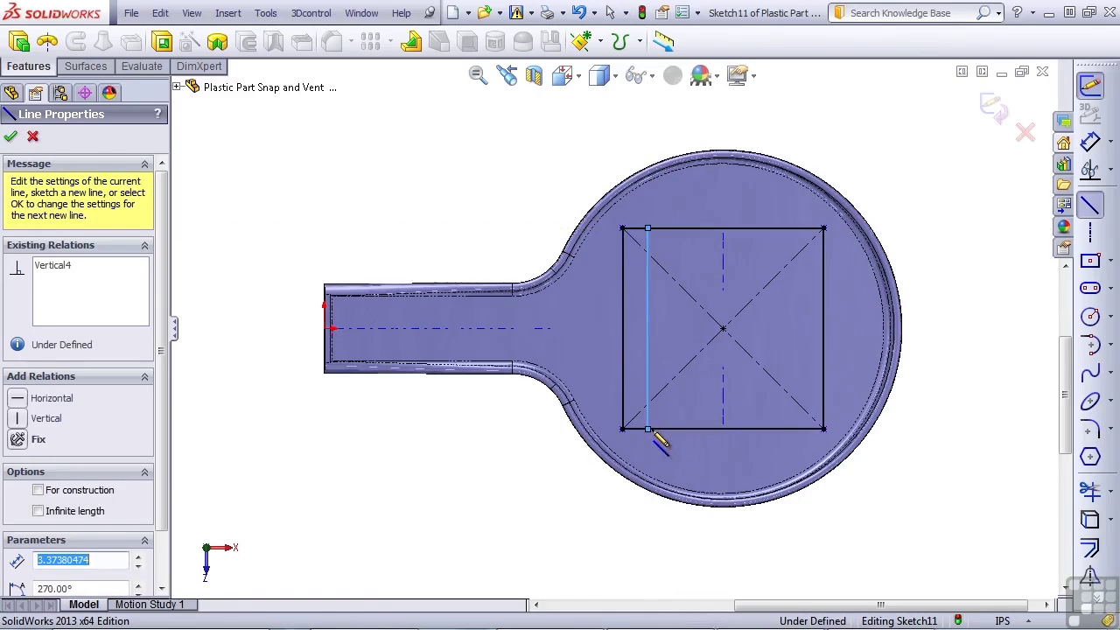
{"action": "left_click", "coordinate": [1090, 142]}
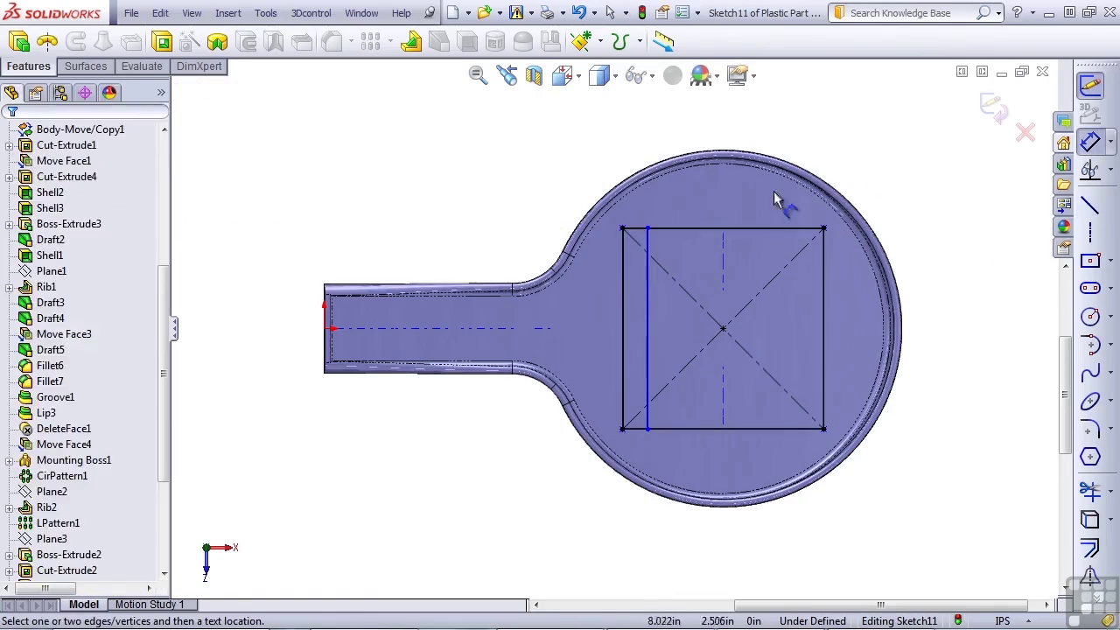
{"action": "left_click", "coordinate": [649, 300]}
{"action": "left_click", "coordinate": [624, 306]}
{"action": "left_click", "coordinate": [630, 123]}
{"action": "left_click", "coordinate": [561, 153]}
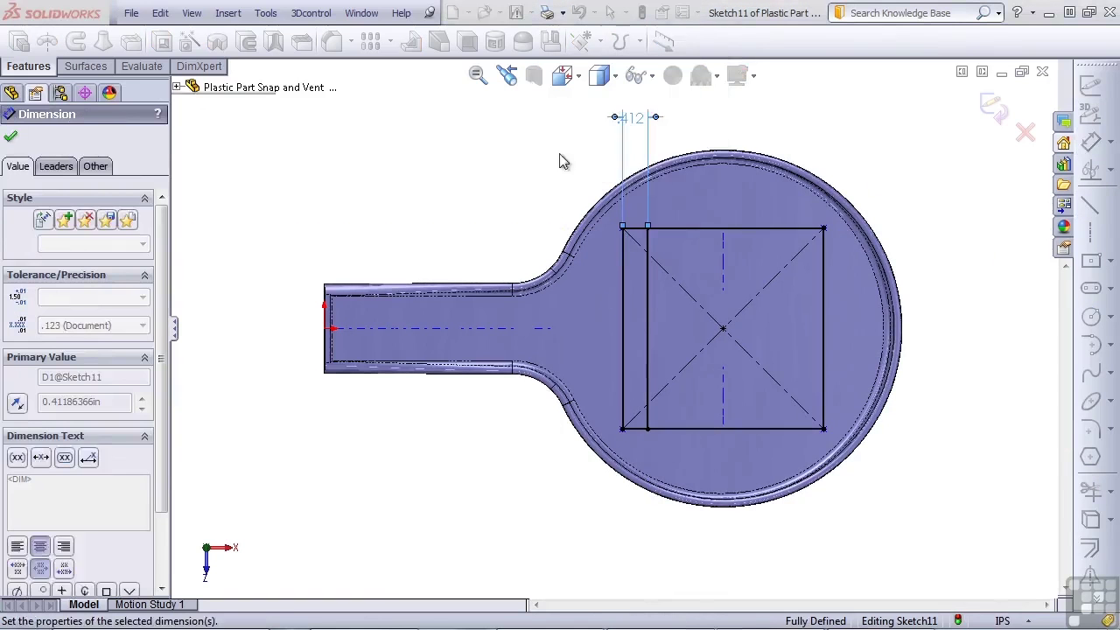
{"action": "key", "text": "Escape"}
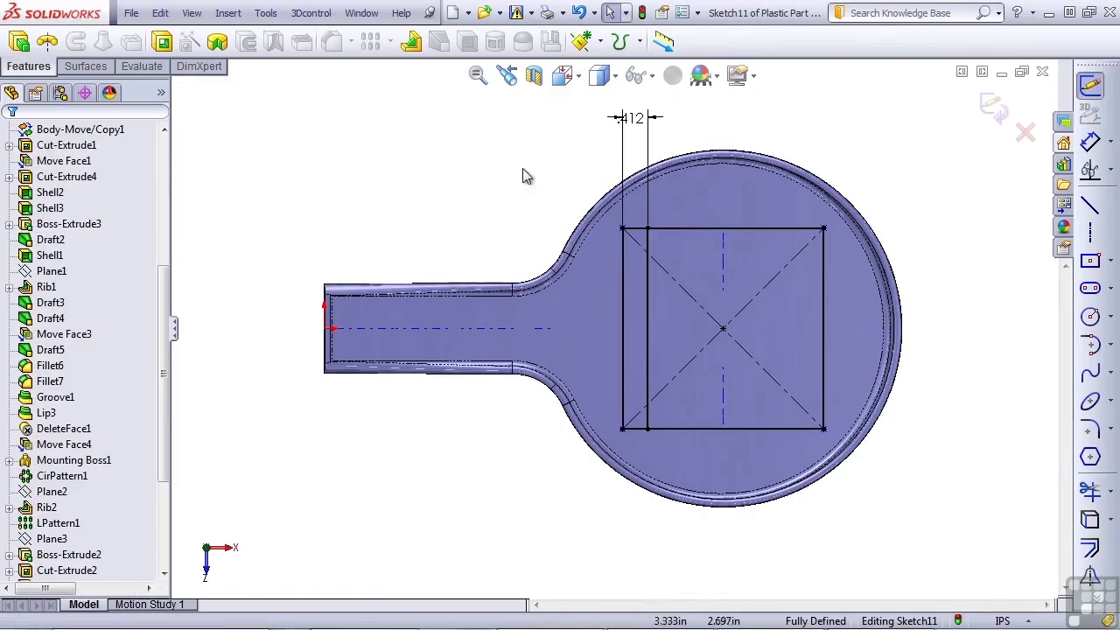
- Change that spacing dimension to the equation =3.374/6, giving 0.562 in
{"action": "left_click", "coordinate": [749, 229]}
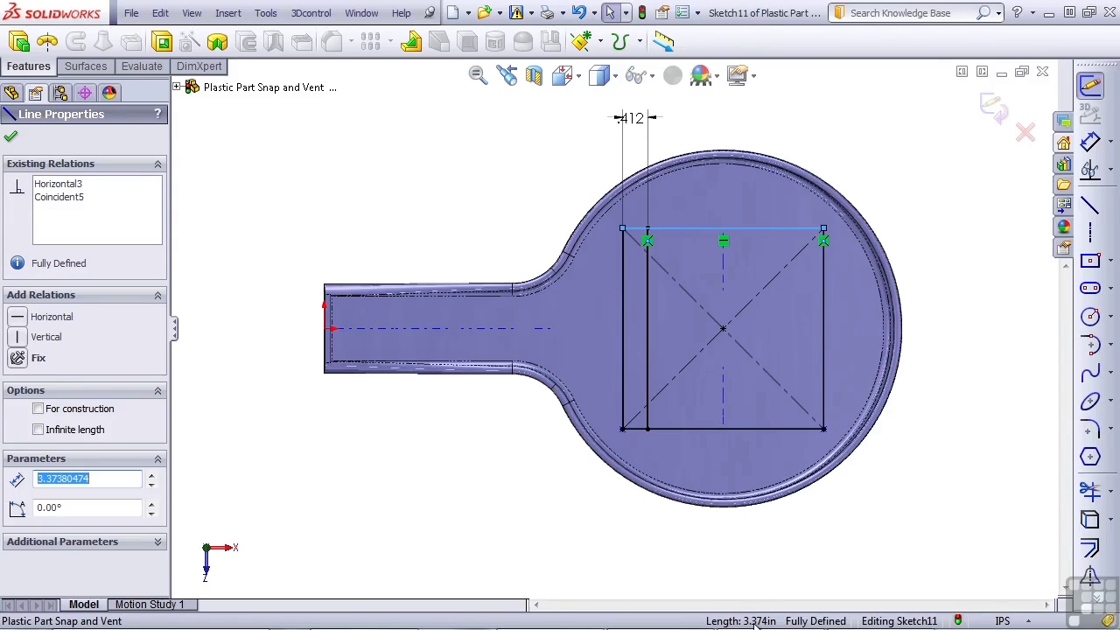
{"action": "double_click", "coordinate": [634, 120]}
{"action": "left_click_drag", "start_coordinate": [620, 75], "coordinate": [378, 158]}
{"action": "type", "text": "="}
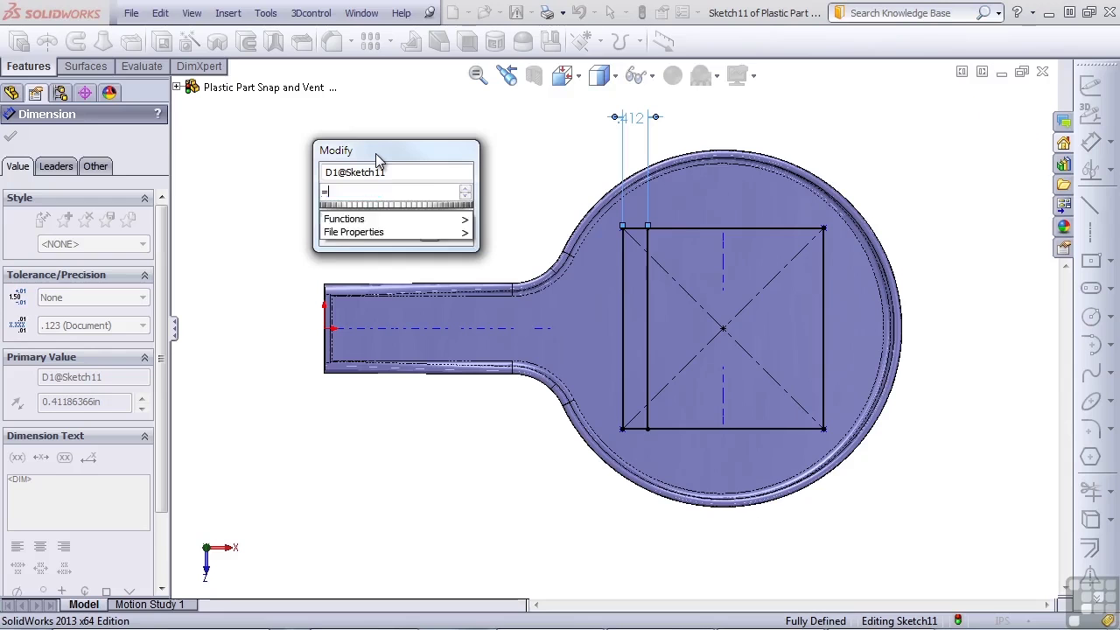
{"action": "type", "text": "3."}
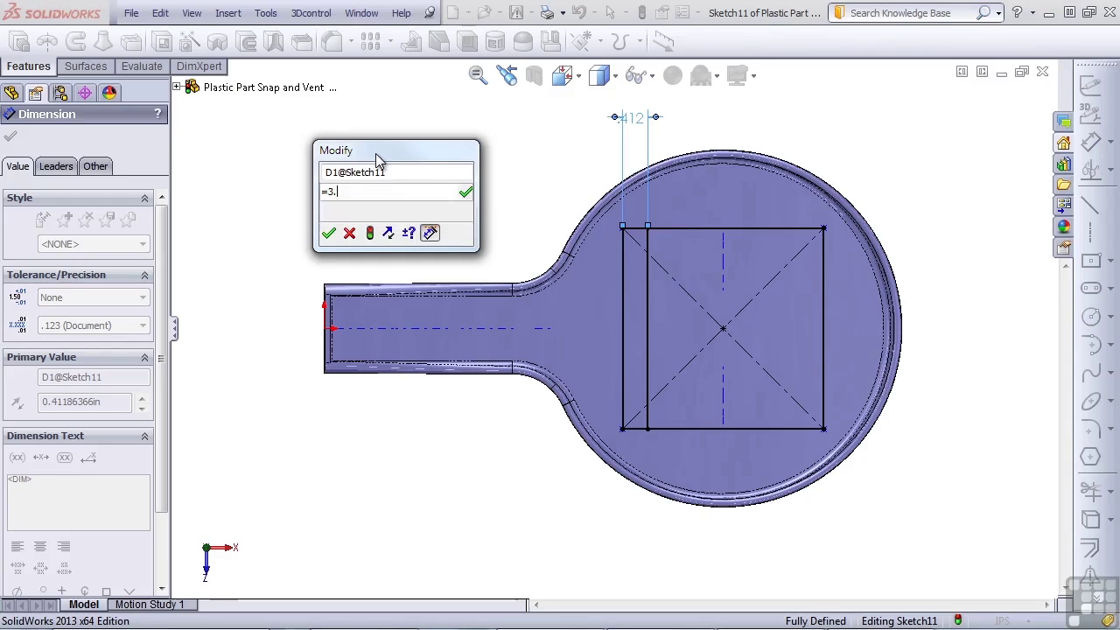
{"action": "type", "text": "374/"}
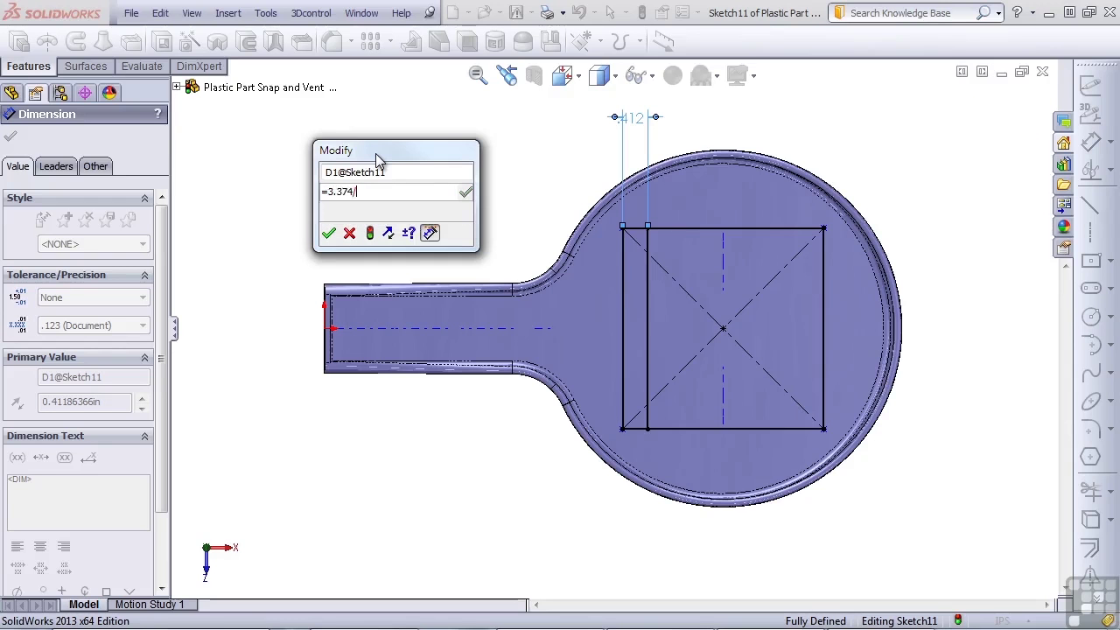
{"action": "type", "text": "6"}
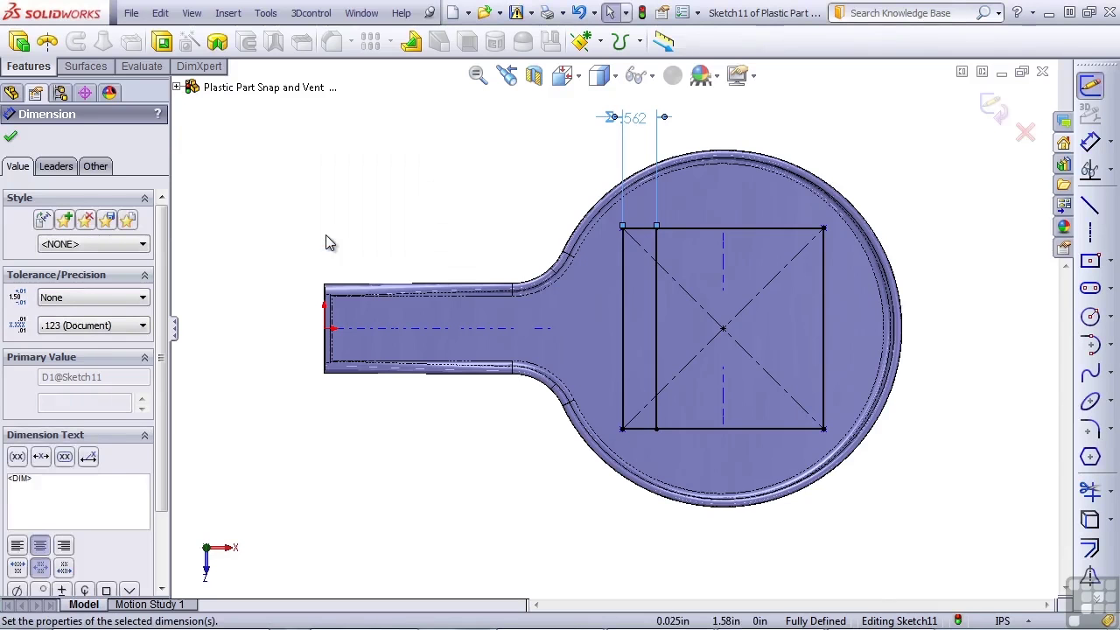
{"action": "left_click", "coordinate": [376, 225]}
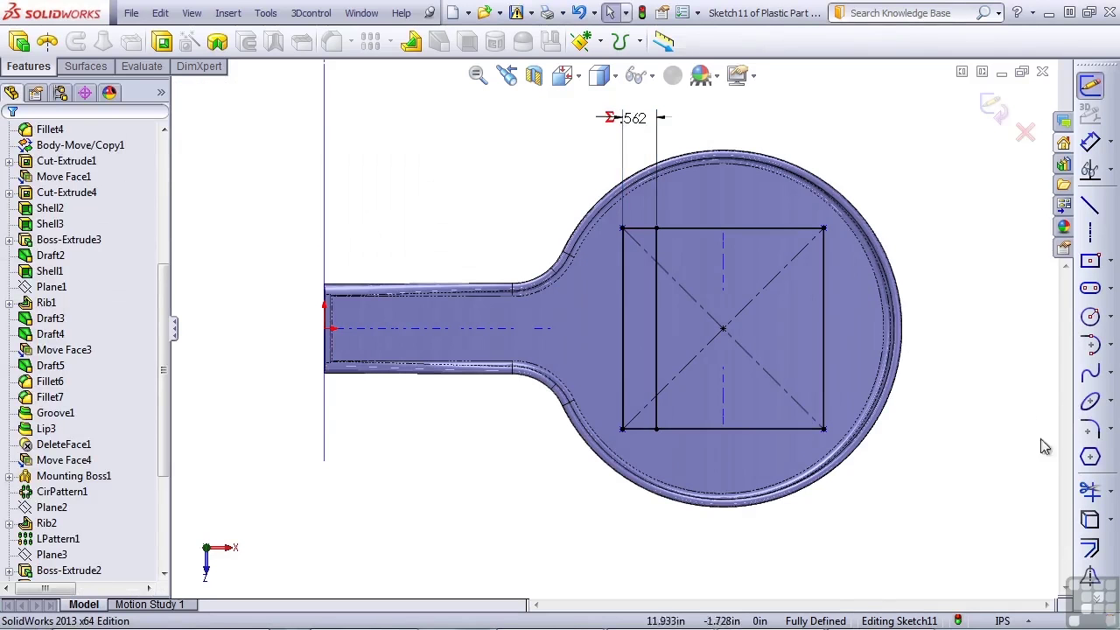
- Offset the inner vertical line 0.562 in, twice, to create the second and third vertical lines
{"action": "left_click", "coordinate": [1090, 546]}
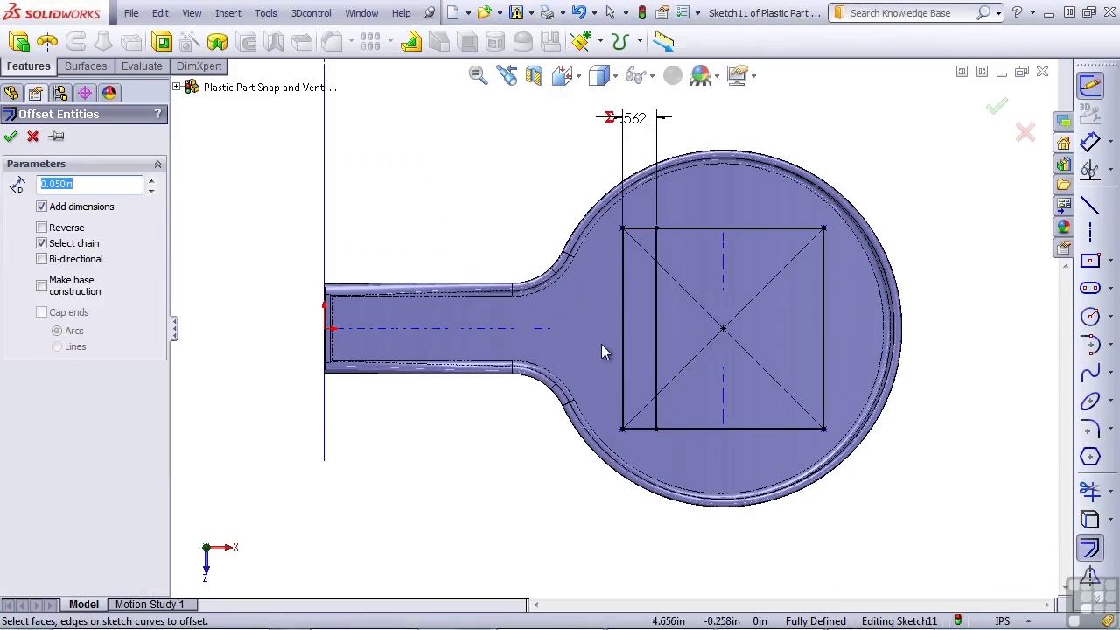
{"action": "left_click", "coordinate": [656, 340]}
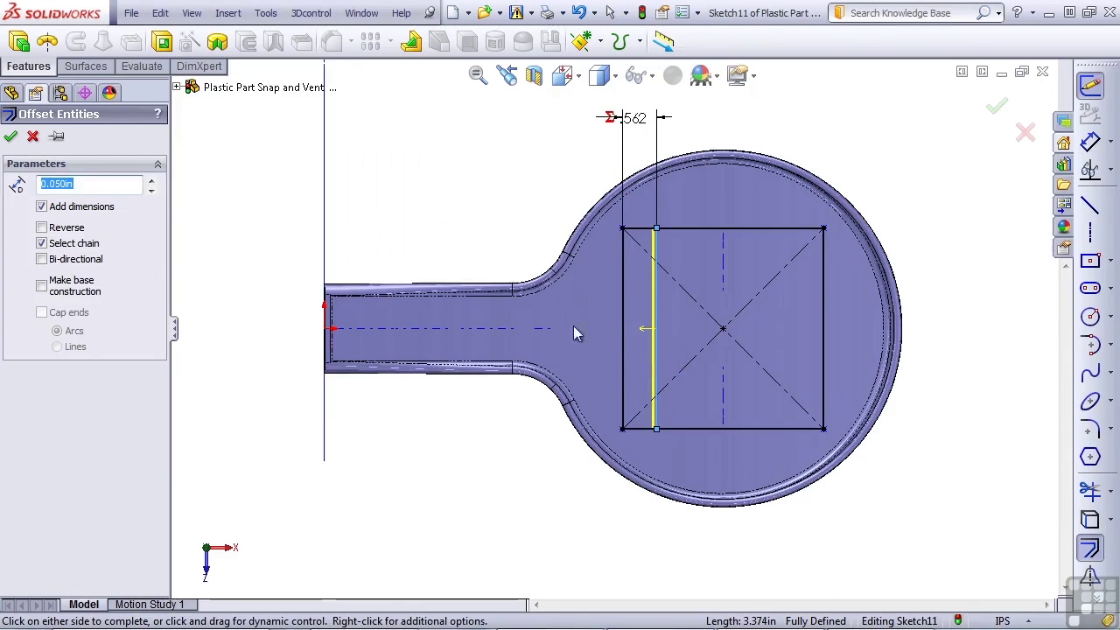
{"action": "type", "text": ".562"}
{"action": "key", "text": "Return"}
{"action": "left_click", "coordinate": [42, 228]}
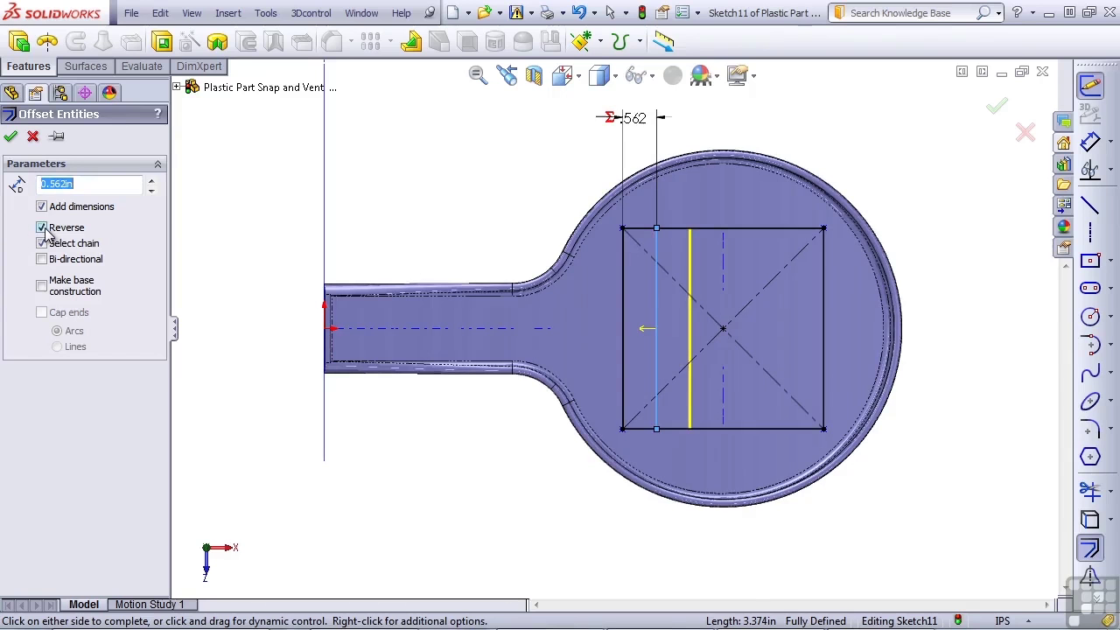
{"action": "left_click", "coordinate": [10, 140]}
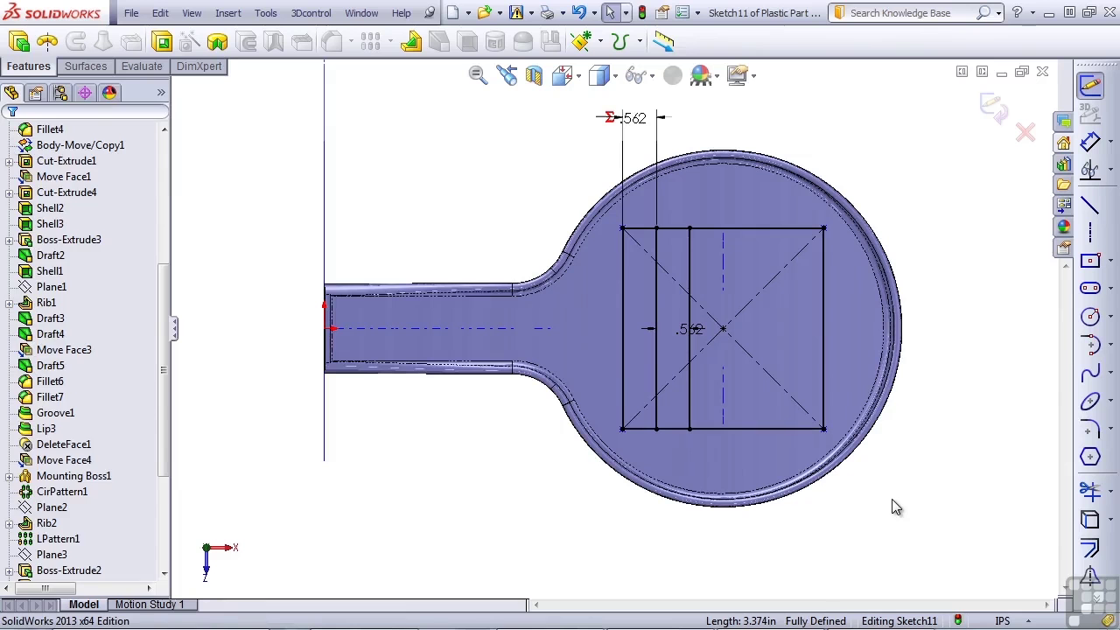
{"action": "key", "text": "Return"}
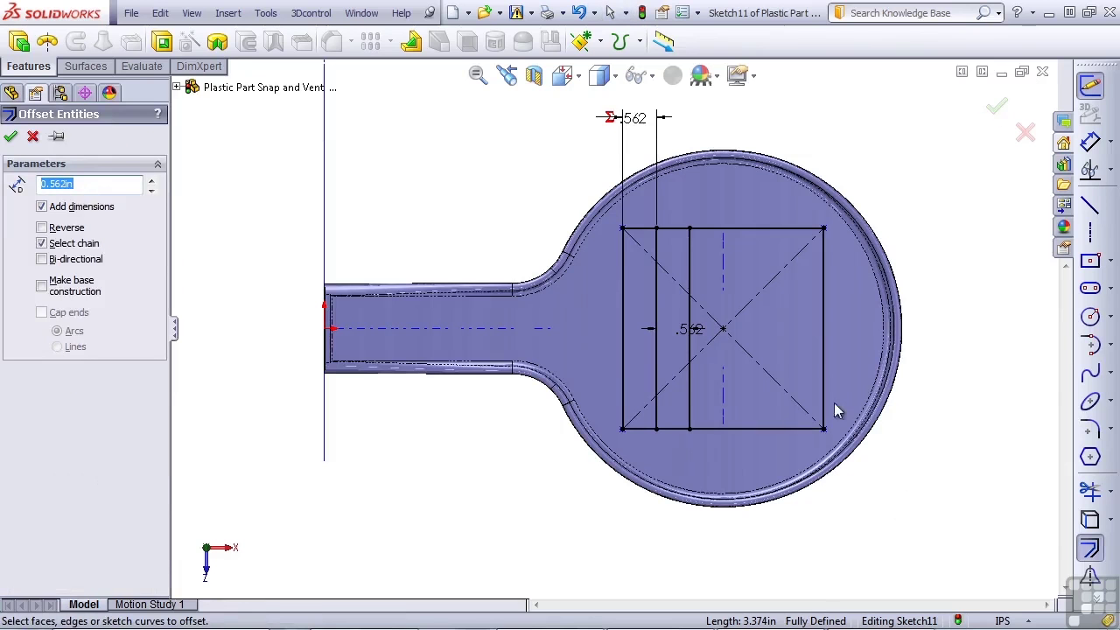
{"action": "left_click", "coordinate": [690, 411]}
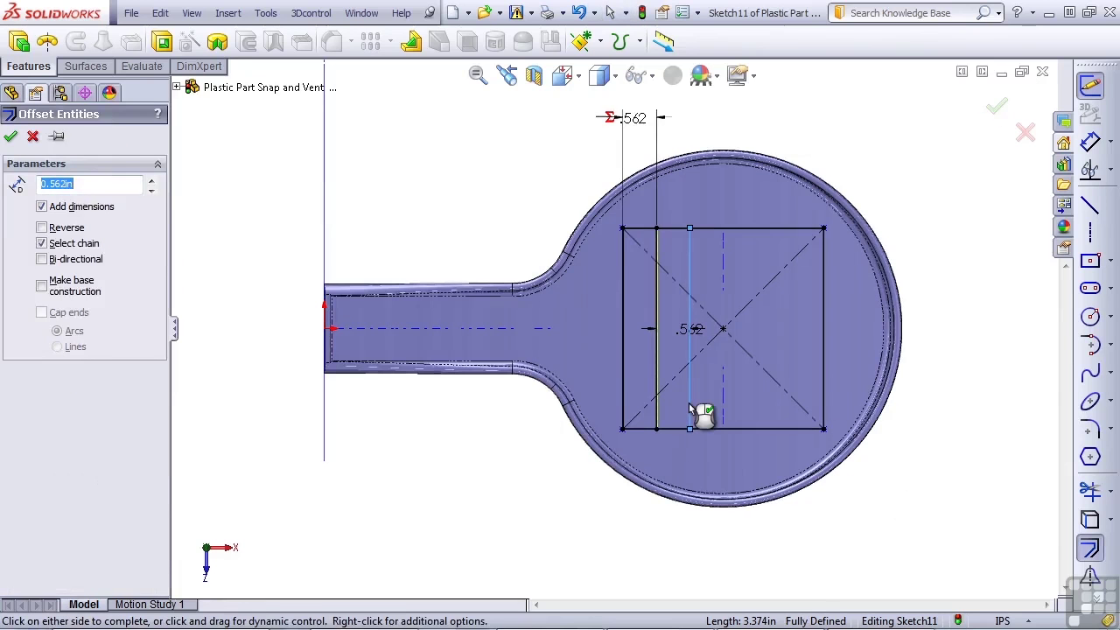
{"action": "left_click", "coordinate": [41, 227]}
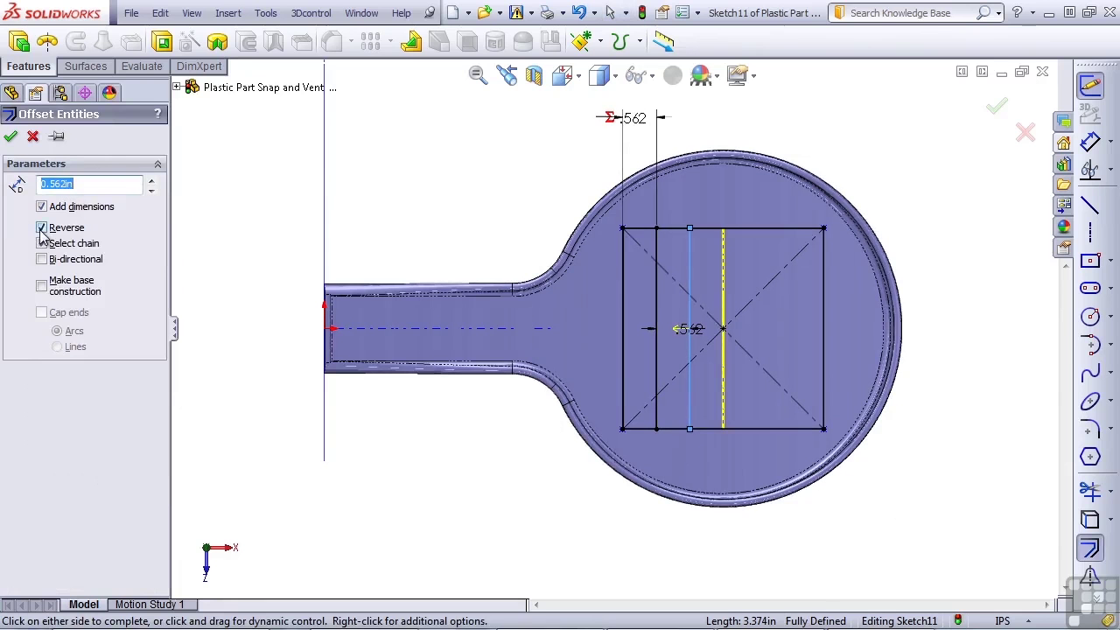
{"action": "left_click", "coordinate": [11, 138]}
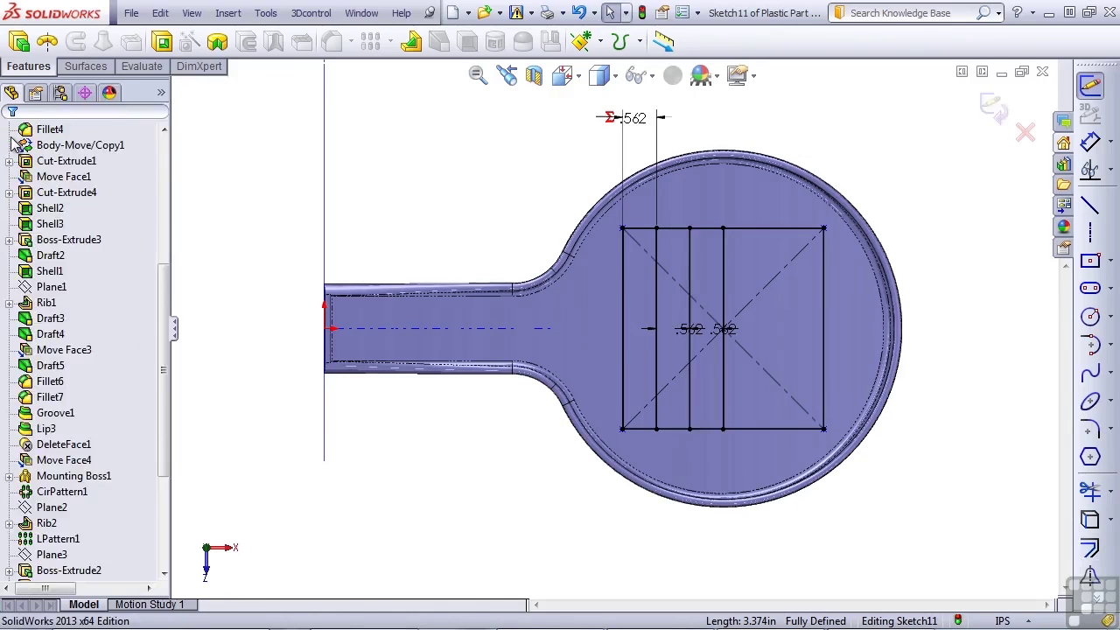
- Add the fourth and fifth vertical lines with 0.562 in offsets, then check the right edge
{"action": "key", "text": "Return"}
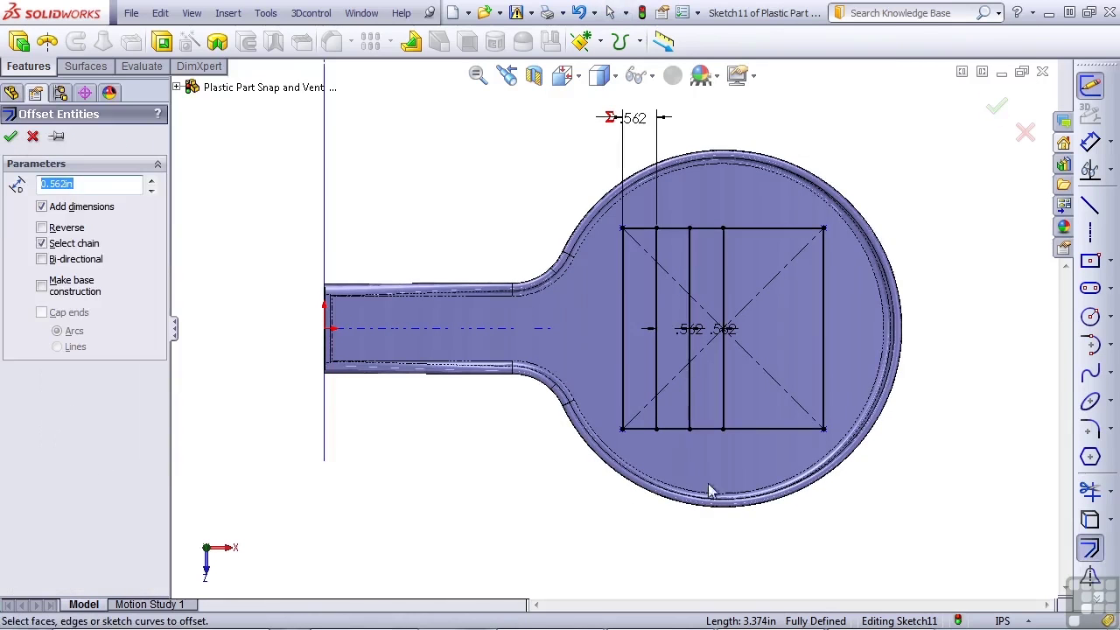
{"action": "left_click", "coordinate": [725, 404]}
{"action": "left_click", "coordinate": [58, 227]}
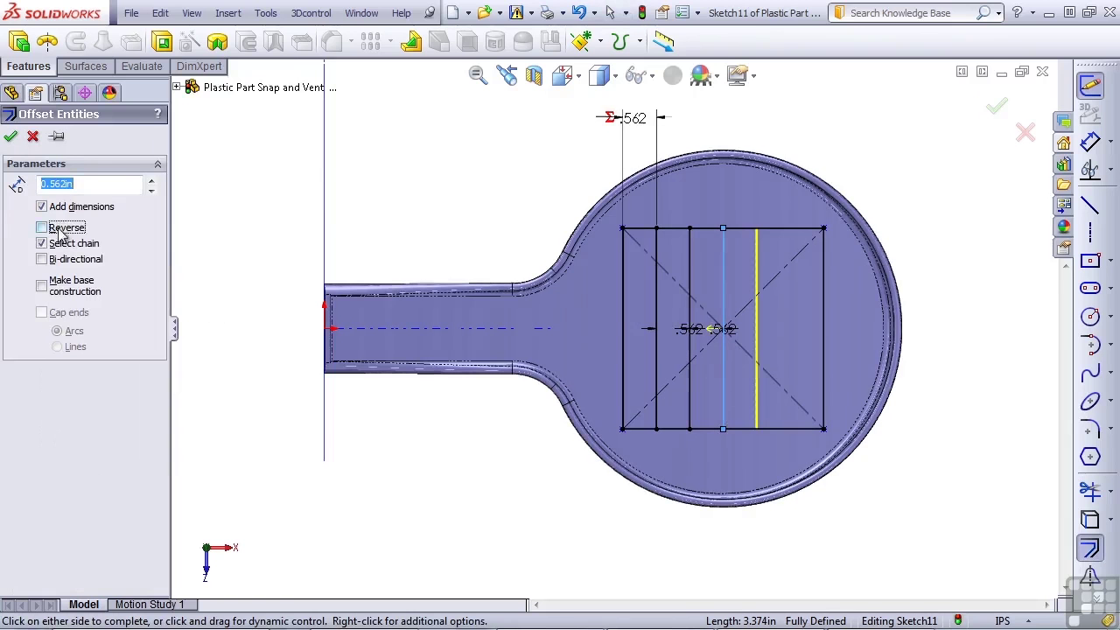
{"action": "left_click", "coordinate": [10, 137]}
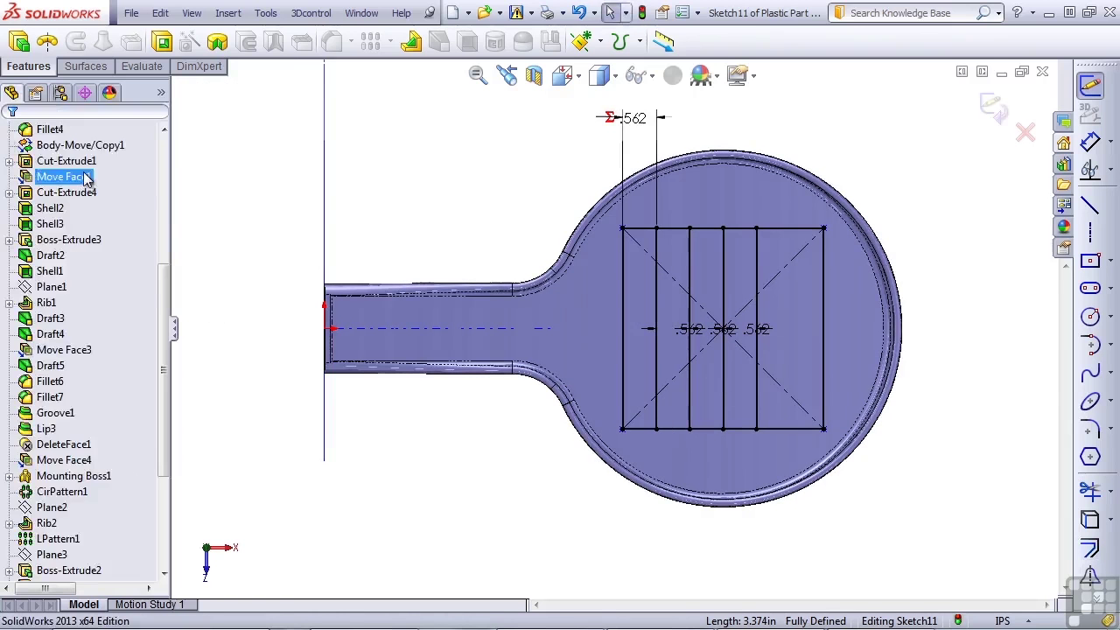
{"action": "key", "text": "Return"}
{"action": "left_click", "coordinate": [756, 409]}
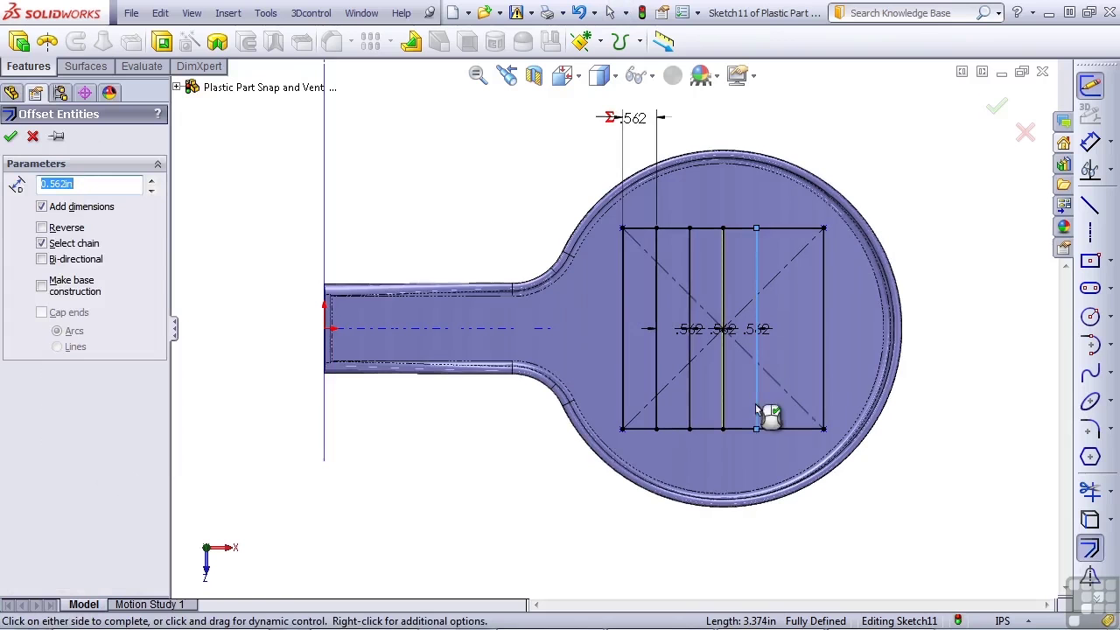
{"action": "left_click", "coordinate": [42, 228]}
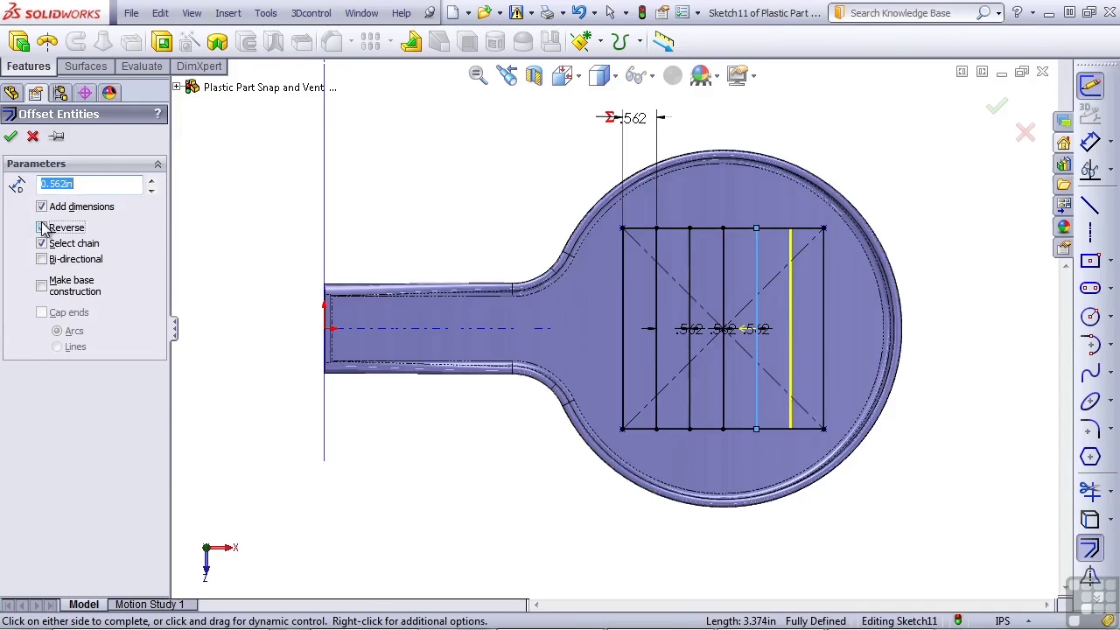
{"action": "left_click", "coordinate": [11, 137]}
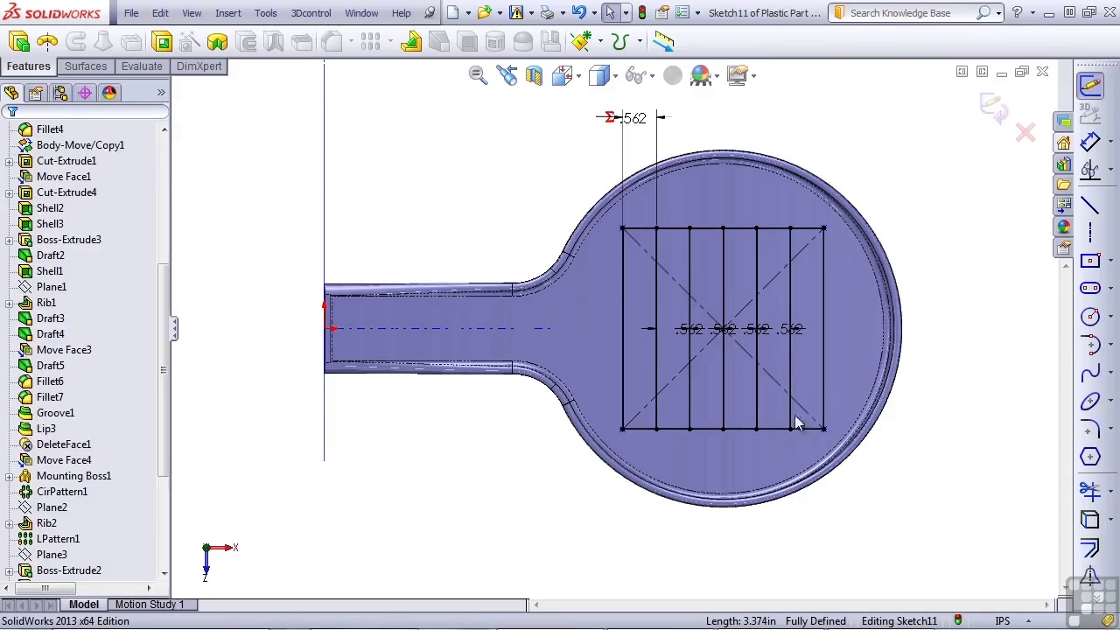
{"action": "left_click", "coordinate": [824, 361]}
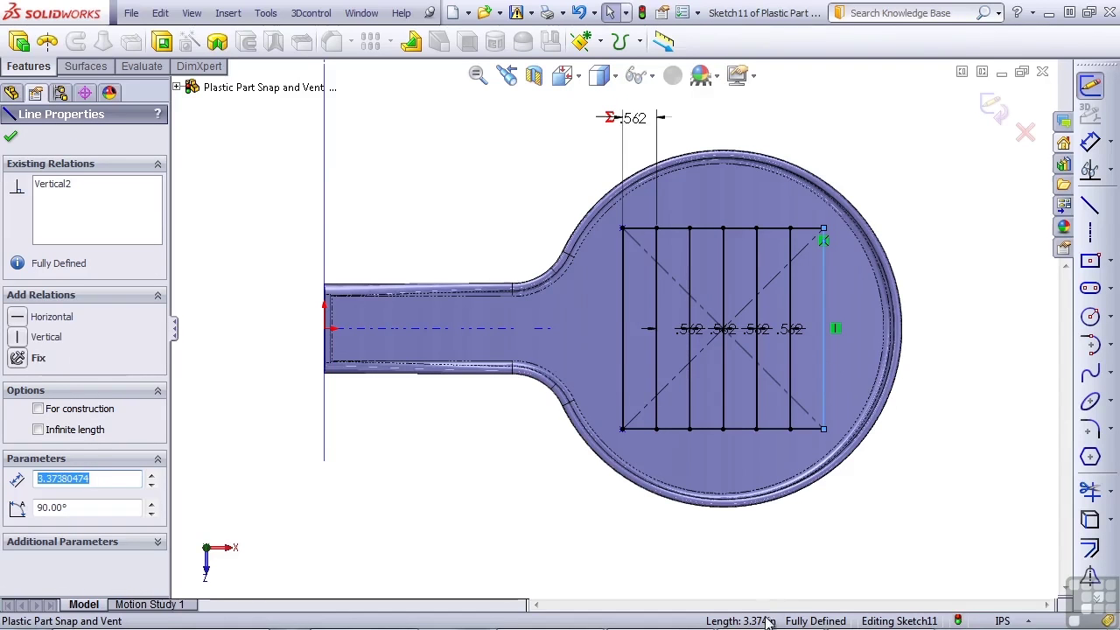
{"action": "left_click", "coordinate": [841, 558]}
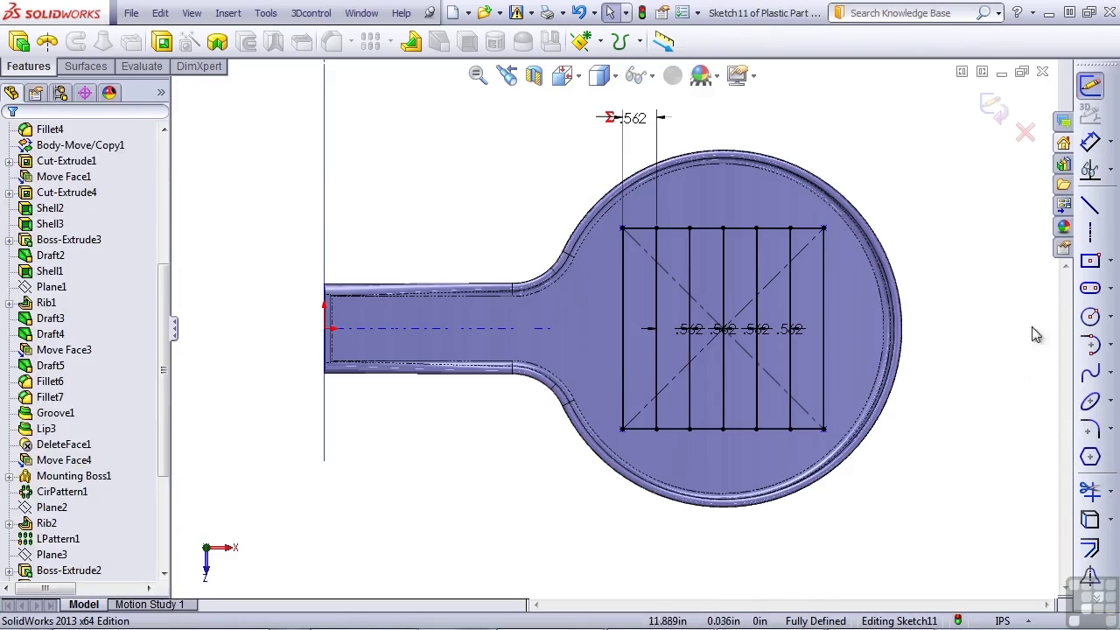
- Draw an edge-to-edge horizontal line and dimension it 0.562 in above the square's bottom edge
{"action": "left_click", "coordinate": [1089, 205]}
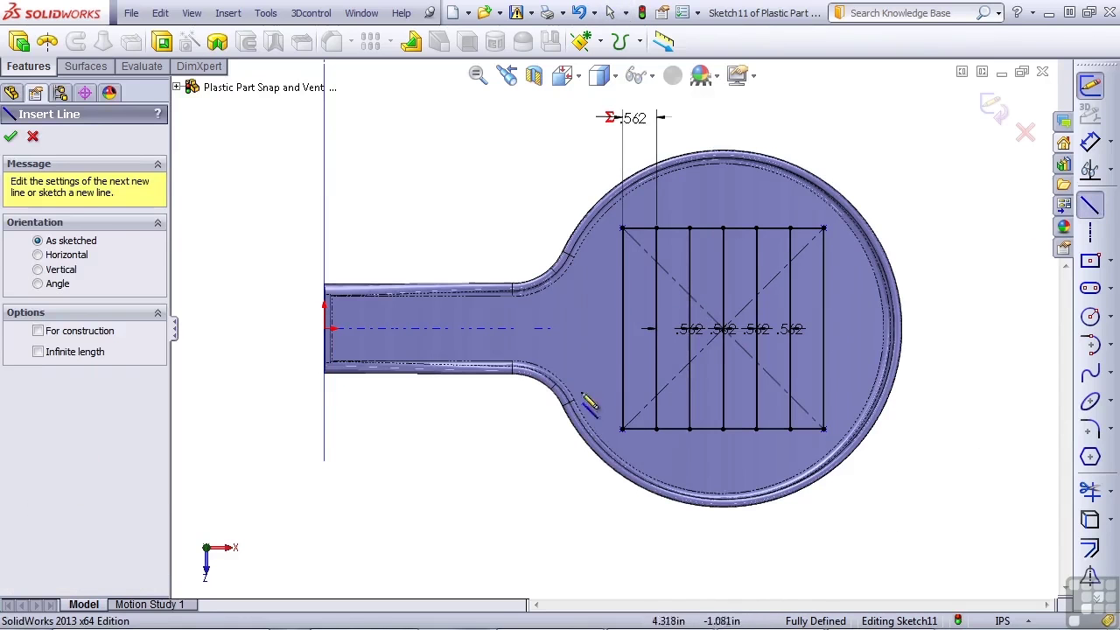
{"action": "left_click", "coordinate": [623, 391]}
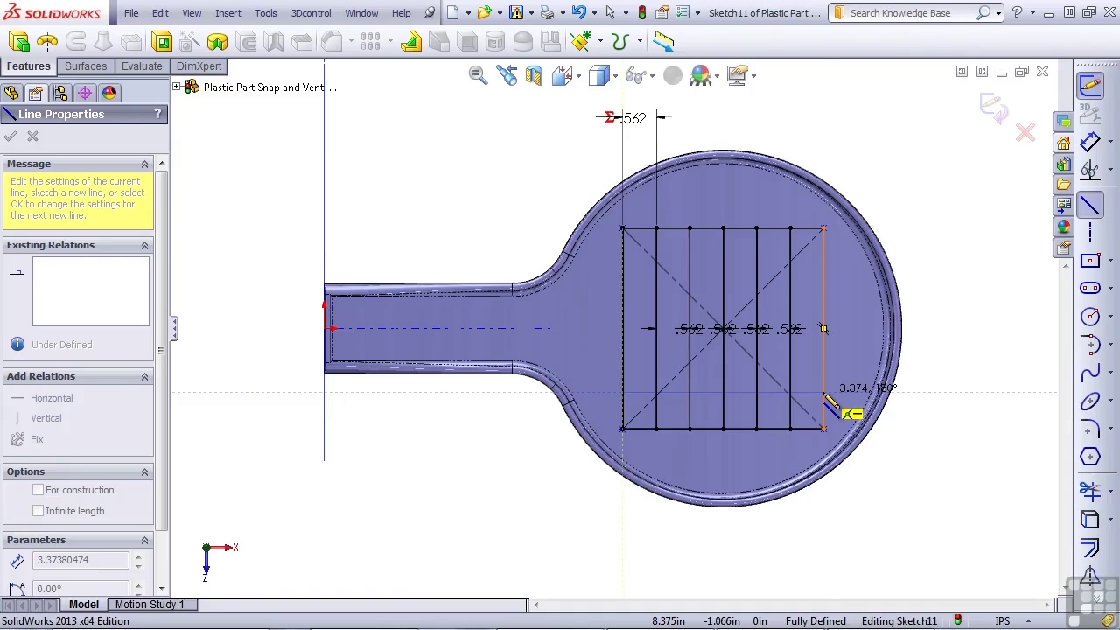
{"action": "left_click", "coordinate": [823, 393]}
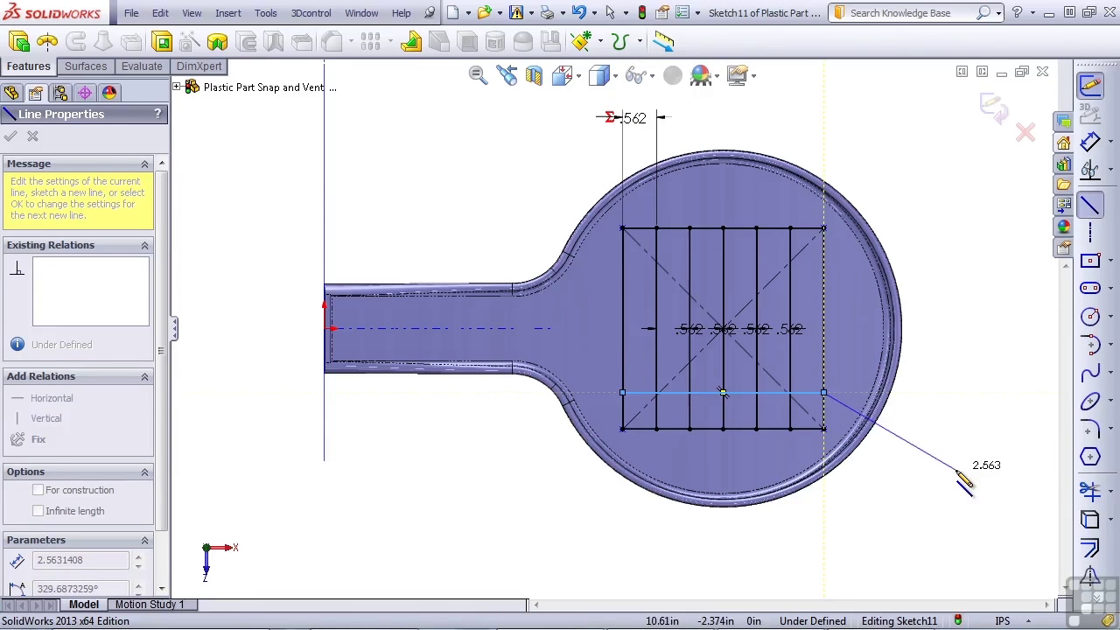
{"action": "key", "text": "Escape"}
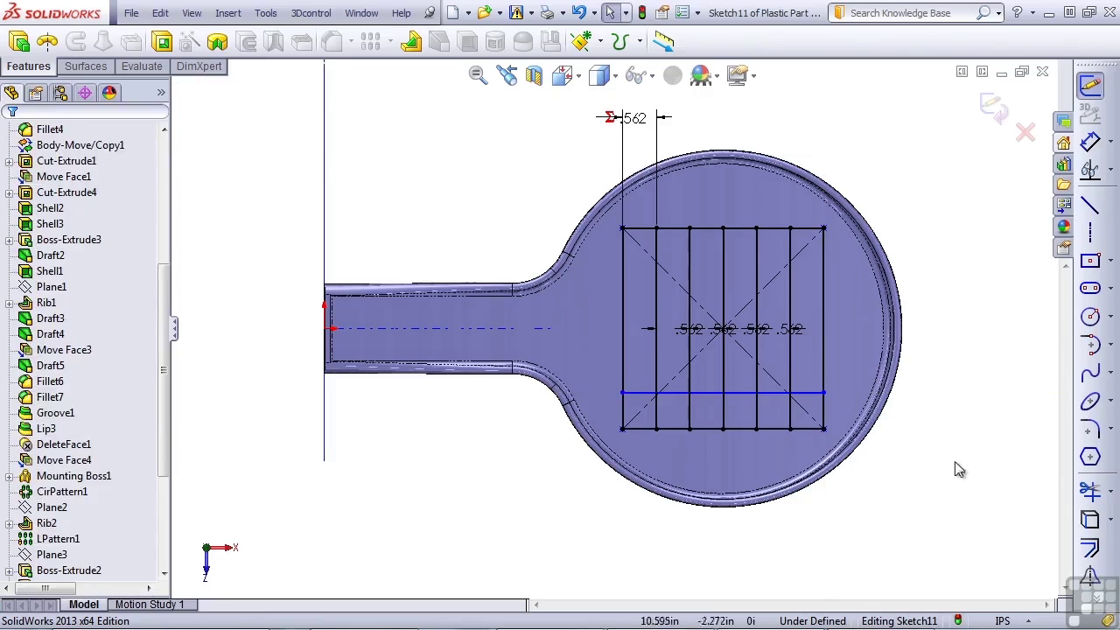
{"action": "left_click", "coordinate": [1089, 143]}
{"action": "left_click", "coordinate": [756, 429]}
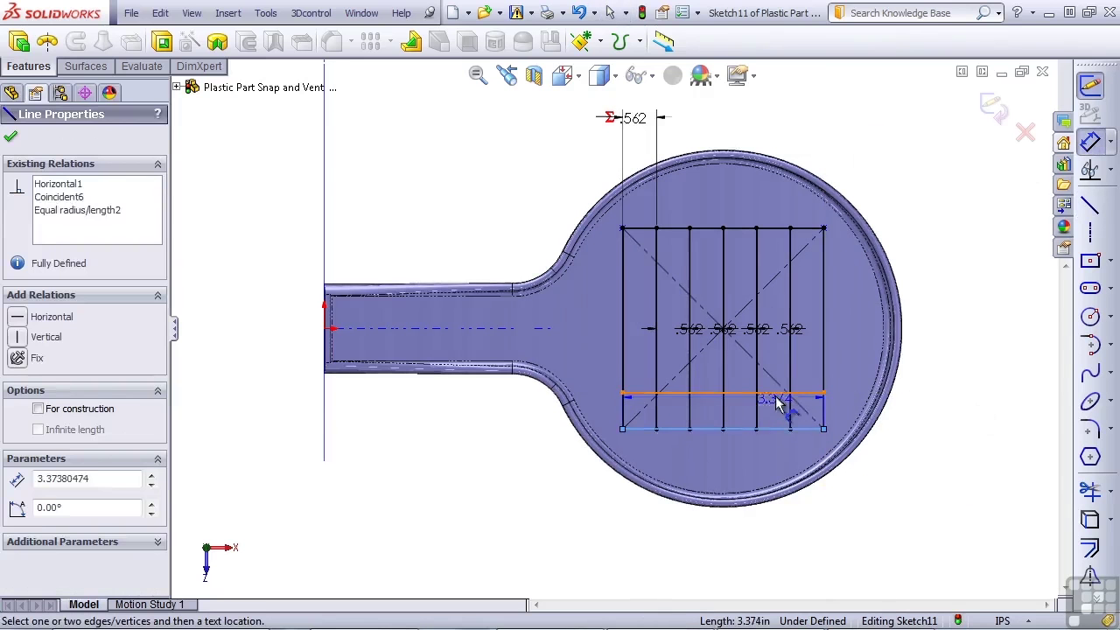
{"action": "left_click", "coordinate": [779, 393]}
{"action": "left_click", "coordinate": [910, 434]}
{"action": "type", "text": ".562"}
{"action": "key", "text": "Return"}
{"action": "key", "text": "Escape"}
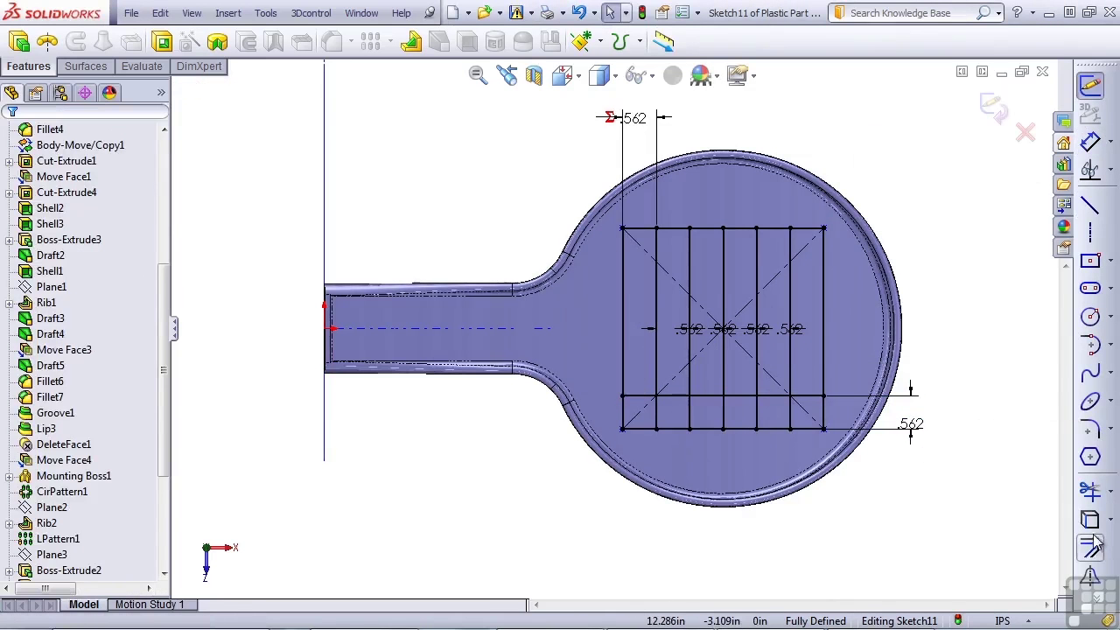
- Offset the horizontal line upward 0.562 in twice for the second and third grid lines
{"action": "left_click", "coordinate": [1092, 547]}
{"action": "left_click", "coordinate": [718, 398]}
{"action": "left_click", "coordinate": [41, 227]}
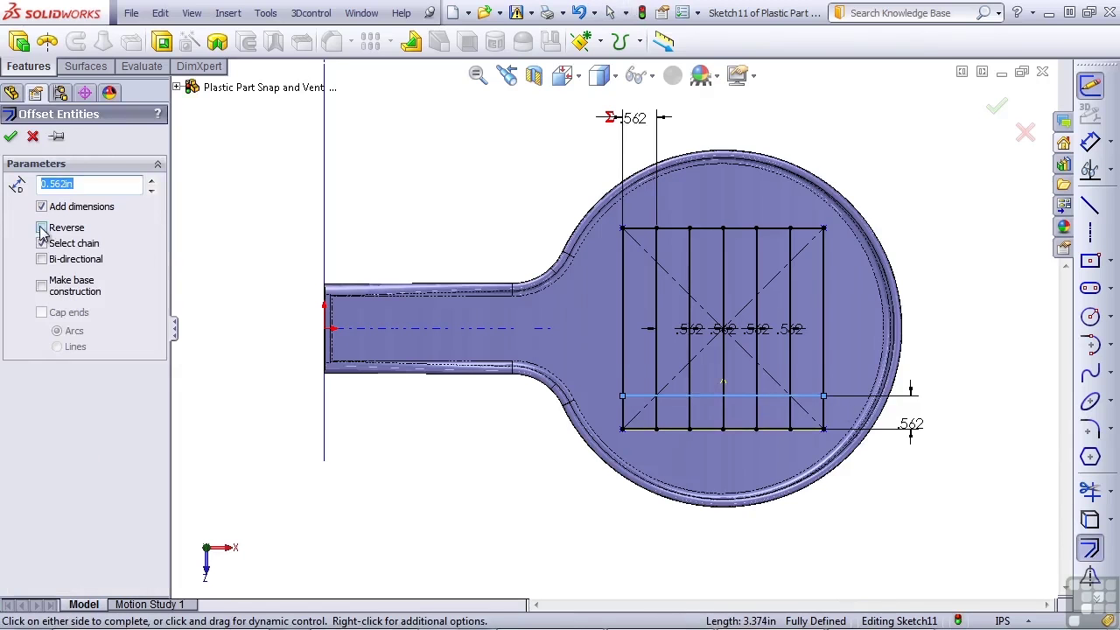
{"action": "left_click", "coordinate": [10, 138]}
{"action": "key", "text": "Return"}
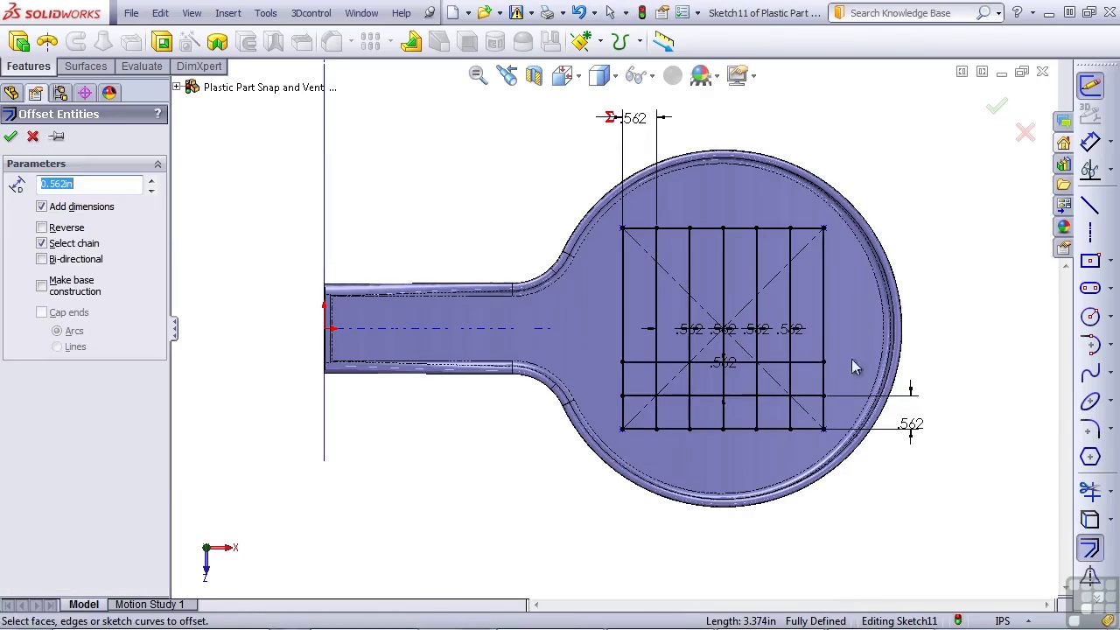
{"action": "left_click", "coordinate": [803, 363]}
{"action": "left_click", "coordinate": [57, 230]}
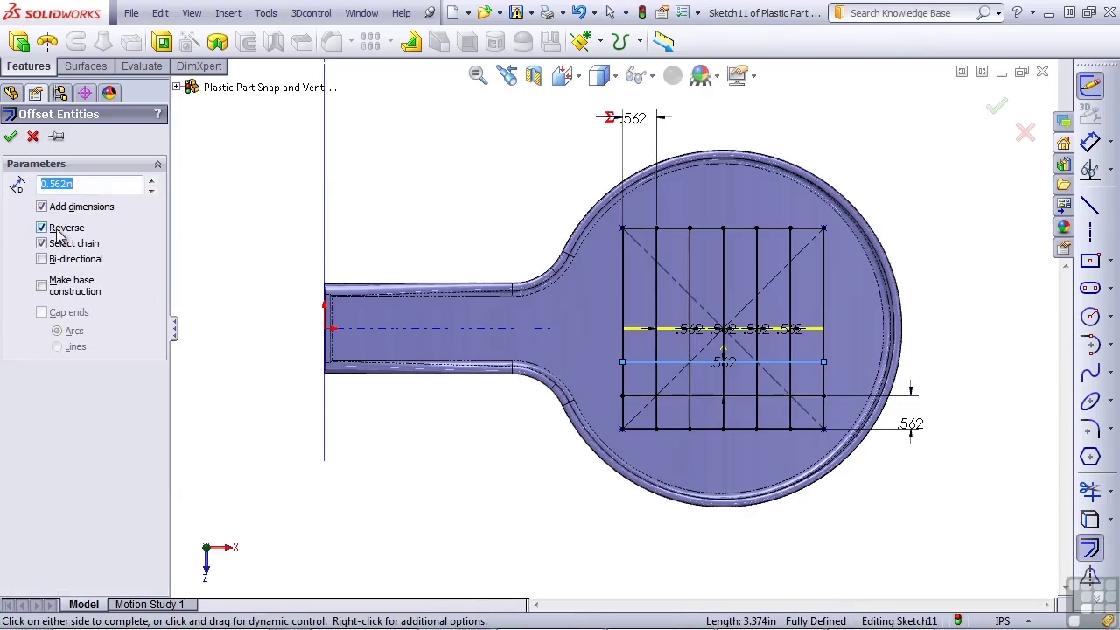
{"action": "left_click", "coordinate": [10, 137]}
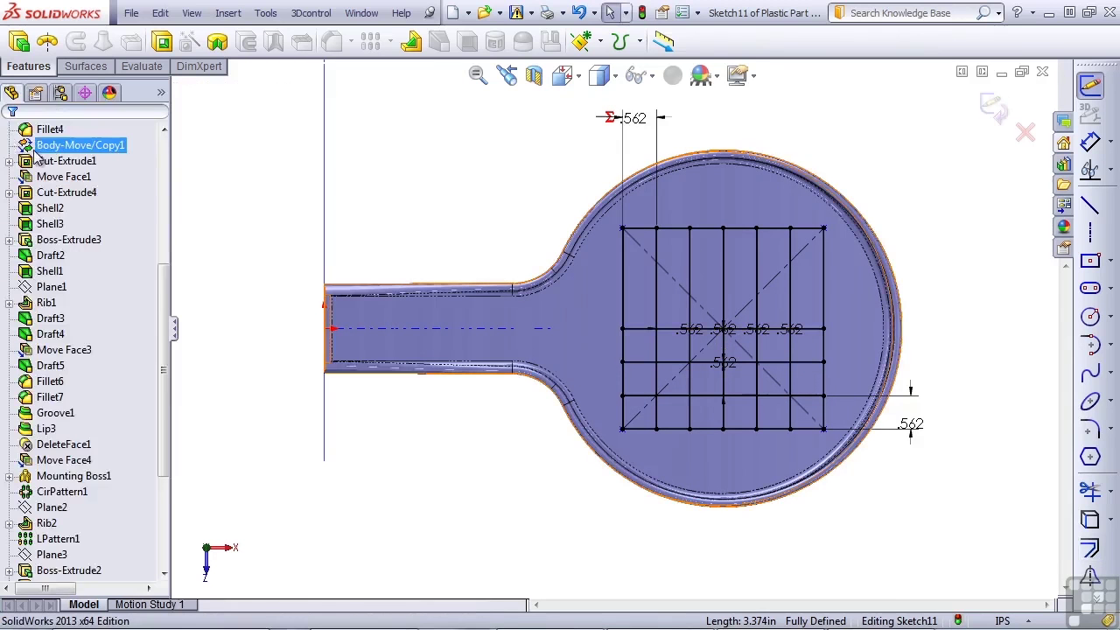
- Add the fourth and top horizontal grid lines with two more 0.562 in upward offsets
{"action": "key", "text": "Return"}
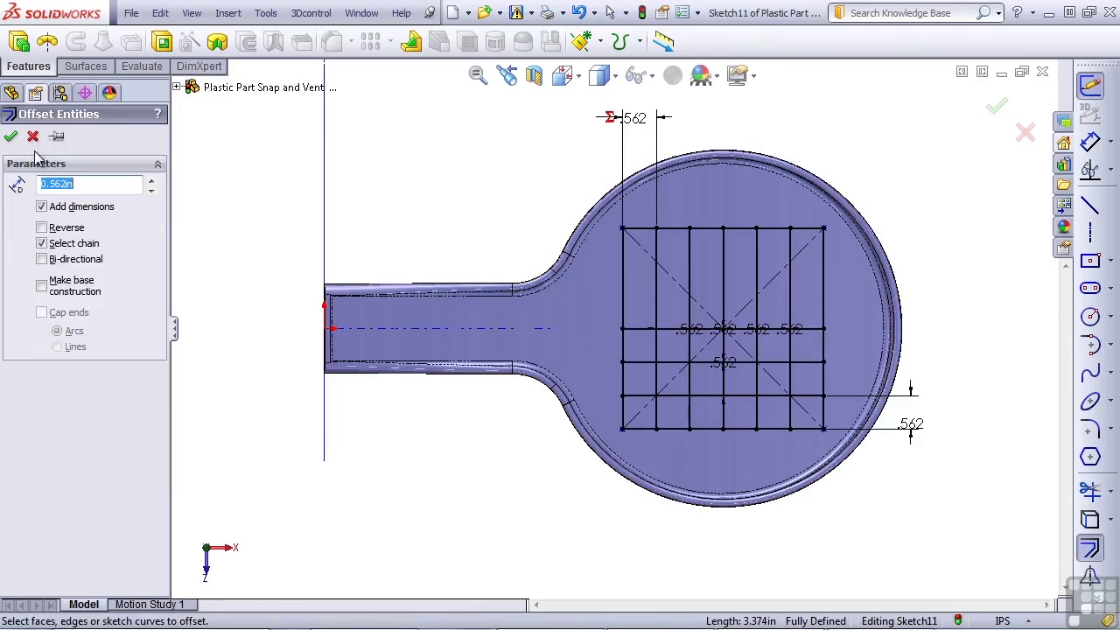
{"action": "left_click", "coordinate": [811, 328]}
{"action": "left_click", "coordinate": [55, 233]}
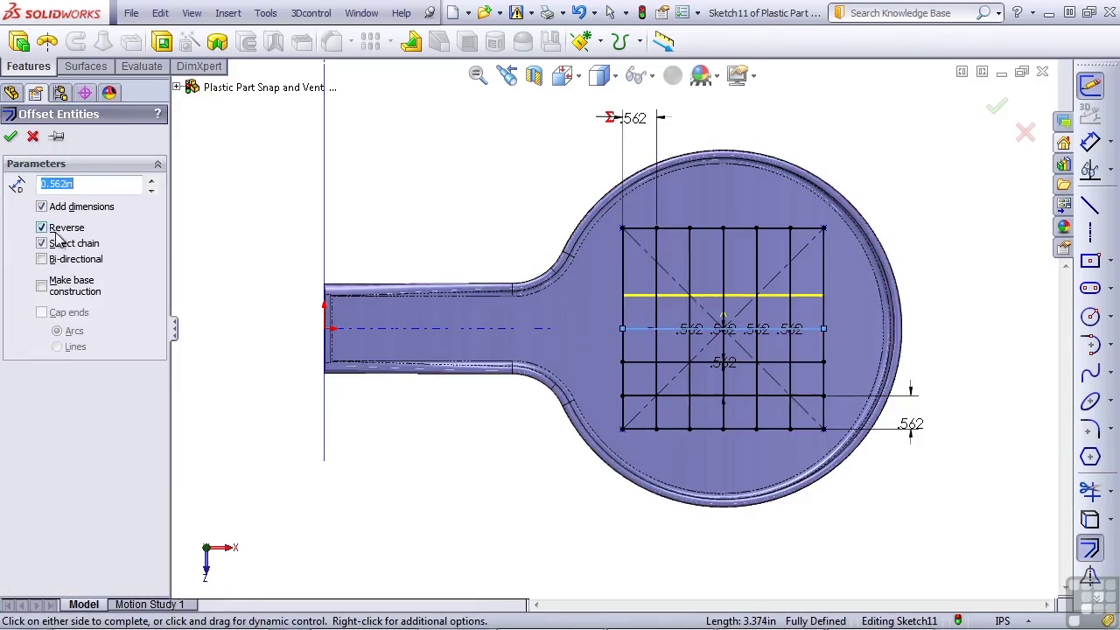
{"action": "left_click", "coordinate": [11, 136]}
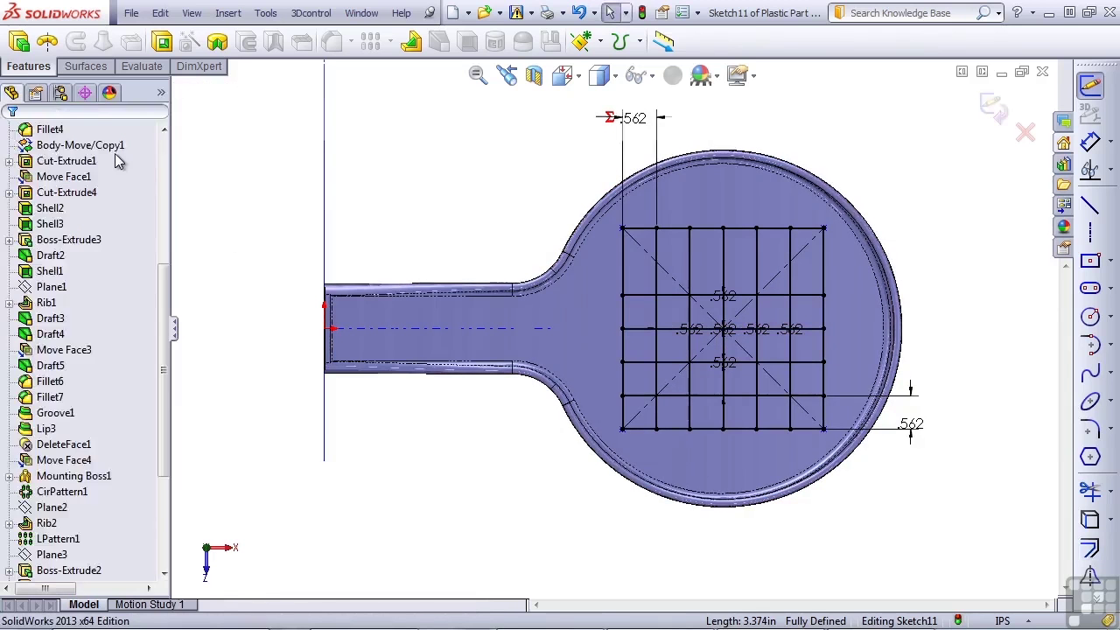
{"action": "key", "text": "Return"}
{"action": "left_click", "coordinate": [803, 295]}
{"action": "left_click", "coordinate": [61, 229]}
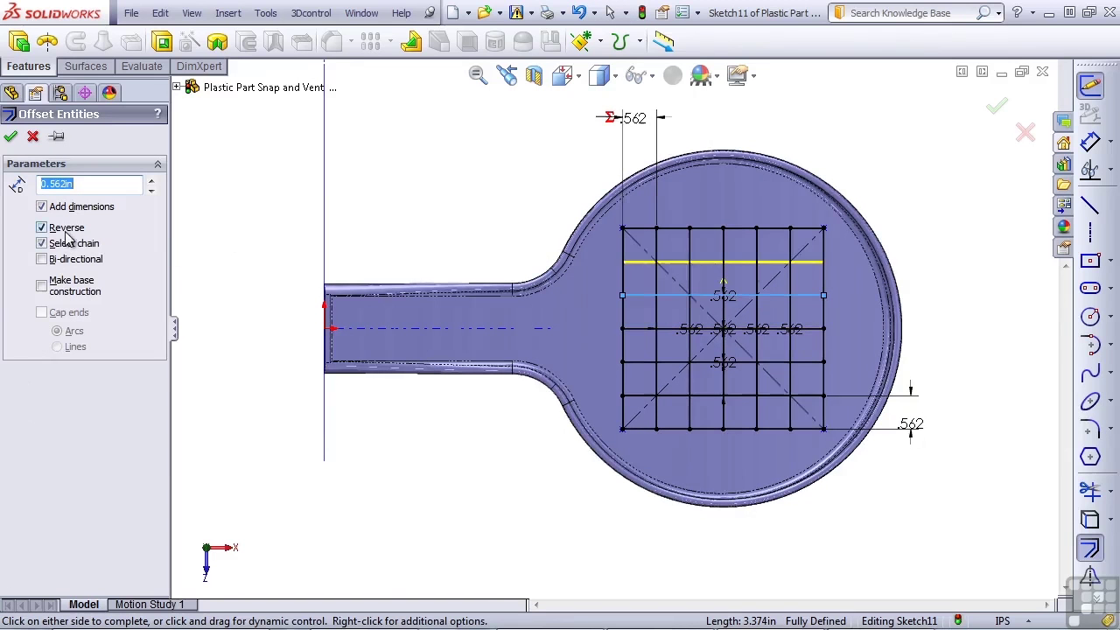
{"action": "left_click", "coordinate": [10, 136]}
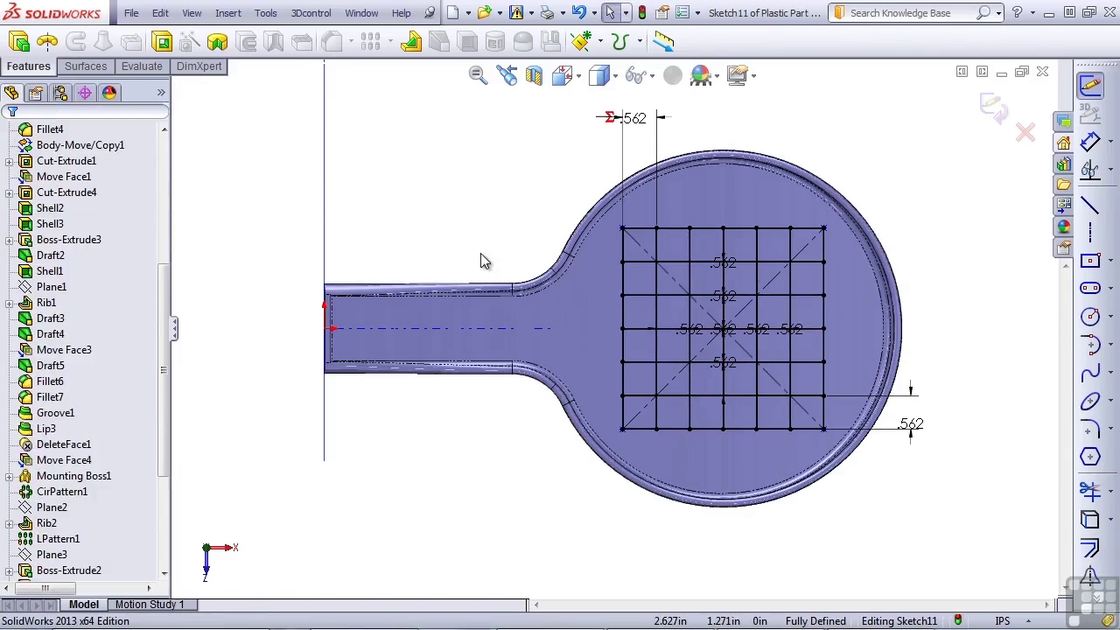
- Orbit the model from the front view to inspect the six-by-six grid sketch from several angles
{"action": "key", "text": "ctrl+1"}
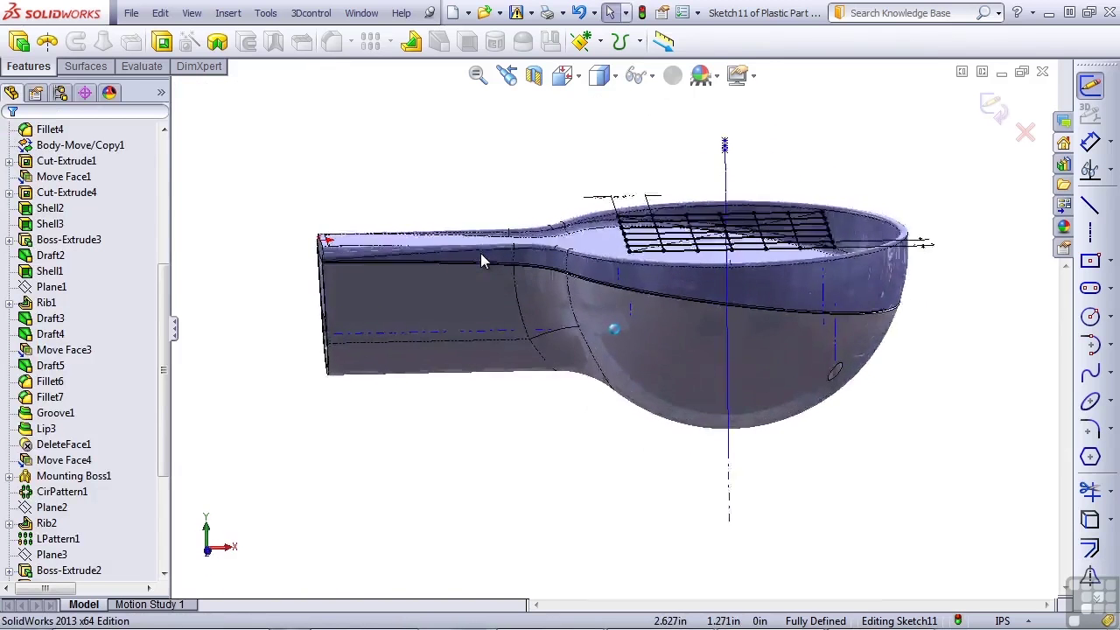
{"action": "mouse_move", "coordinate": [484, 260]}
{"action": "middle_mouse_down"}
{"action": "mouse_move", "coordinate": [663, 220]}
{"action": "mouse_move", "coordinate": [639, 318]}
{"action": "middle_mouse_up"}
{"action": "mouse_move", "coordinate": [606, 364]}
{"action": "middle_mouse_down"}
{"action": "mouse_move", "coordinate": [687, 289]}
{"action": "mouse_move", "coordinate": [827, 240]}
{"action": "mouse_move", "coordinate": [908, 230]}
{"action": "mouse_move", "coordinate": [686, 268]}
{"action": "middle_mouse_up"}
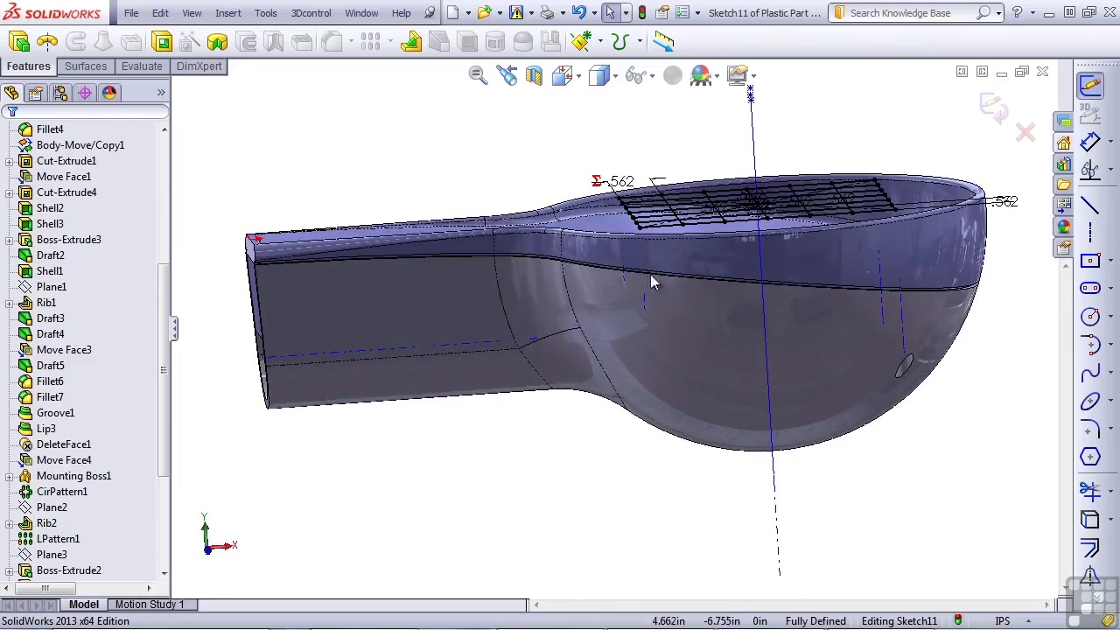
{"action": "mouse_move", "coordinate": [600, 340]}
{"action": "middle_mouse_down"}
{"action": "mouse_move", "coordinate": [563, 469]}
{"action": "mouse_move", "coordinate": [655, 320]}
{"action": "middle_mouse_up"}
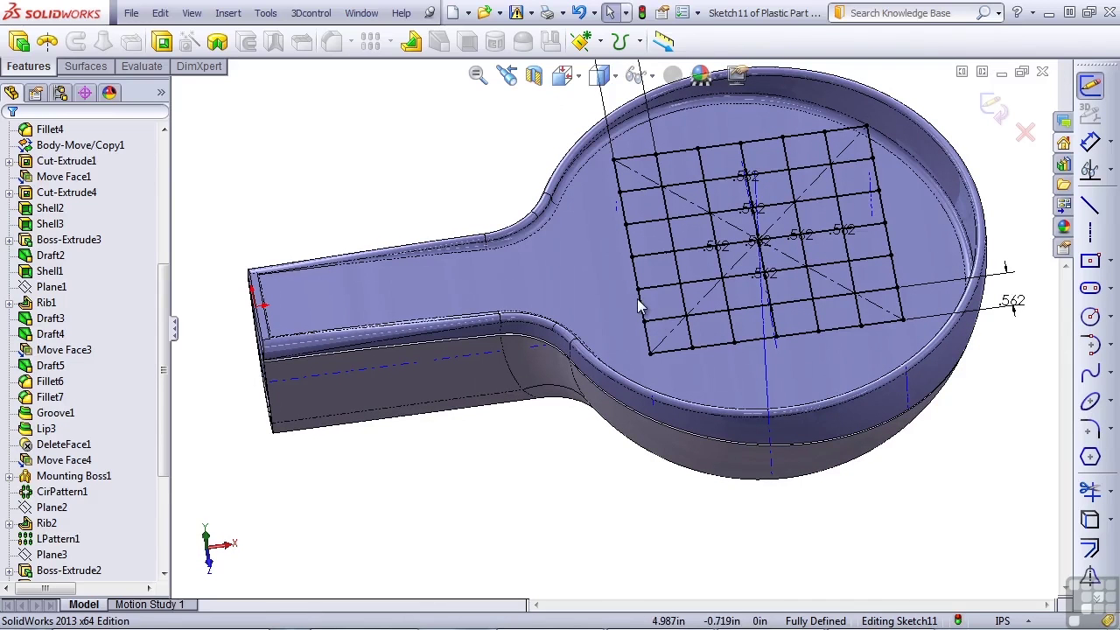
{"action": "mouse_move", "coordinate": [585, 486]}
{"action": "middle_mouse_down"}
{"action": "mouse_move", "coordinate": [612, 420]}
{"action": "mouse_move", "coordinate": [525, 264]}
{"action": "middle_mouse_up"}
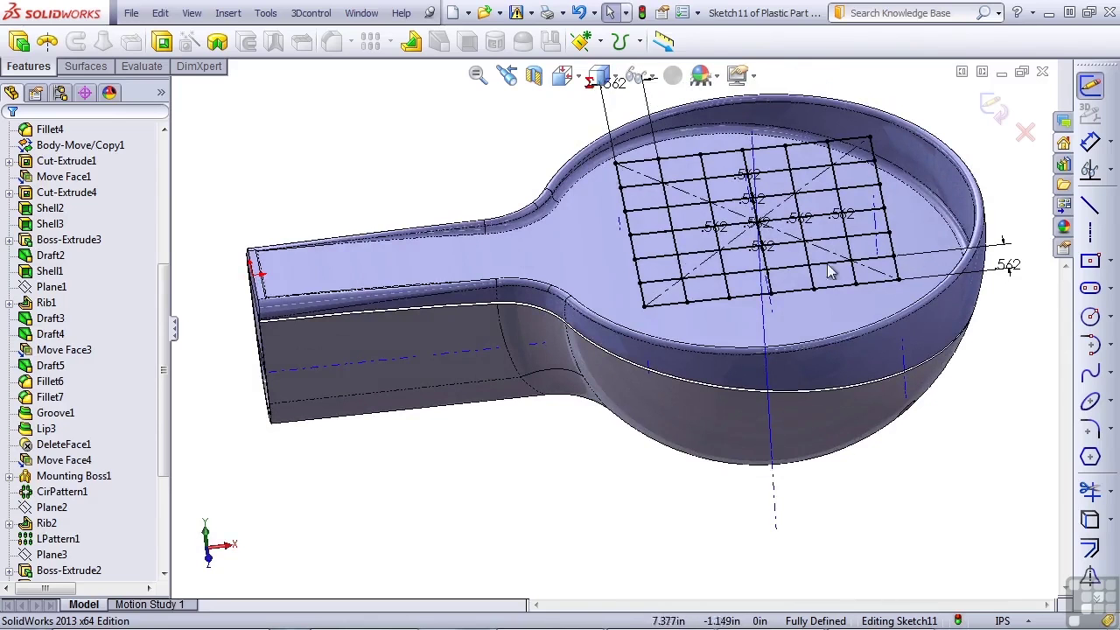
{"action": "left_click", "coordinate": [227, 13]}
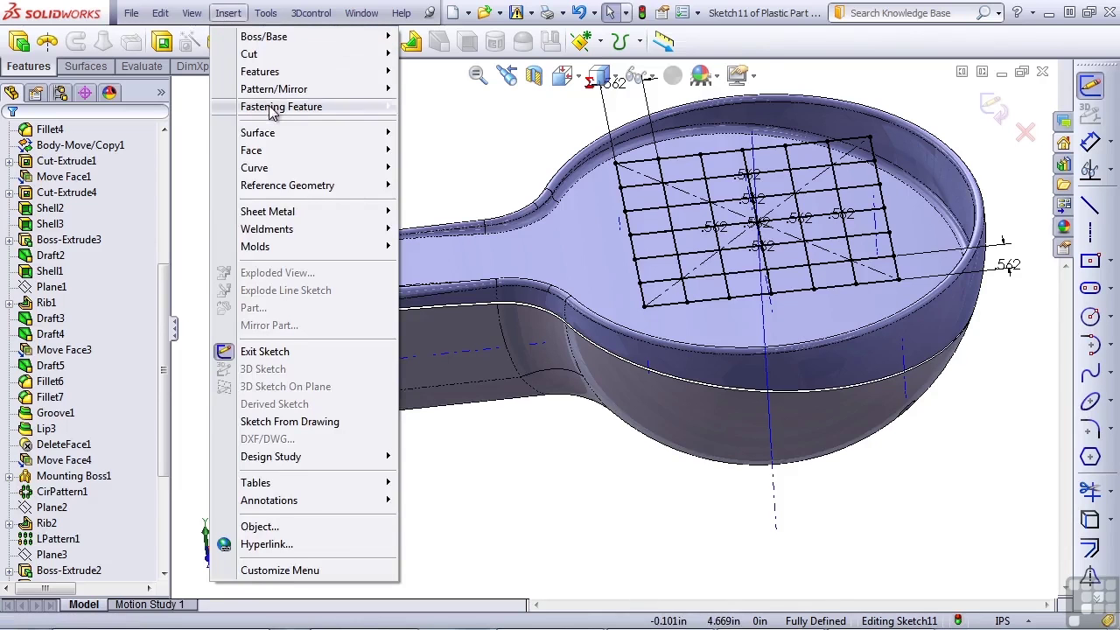
- Start a Vent feature using the grid's left, top, right and bottom edges as its boundary
{"action": "mouse_move", "coordinate": [273, 110]}
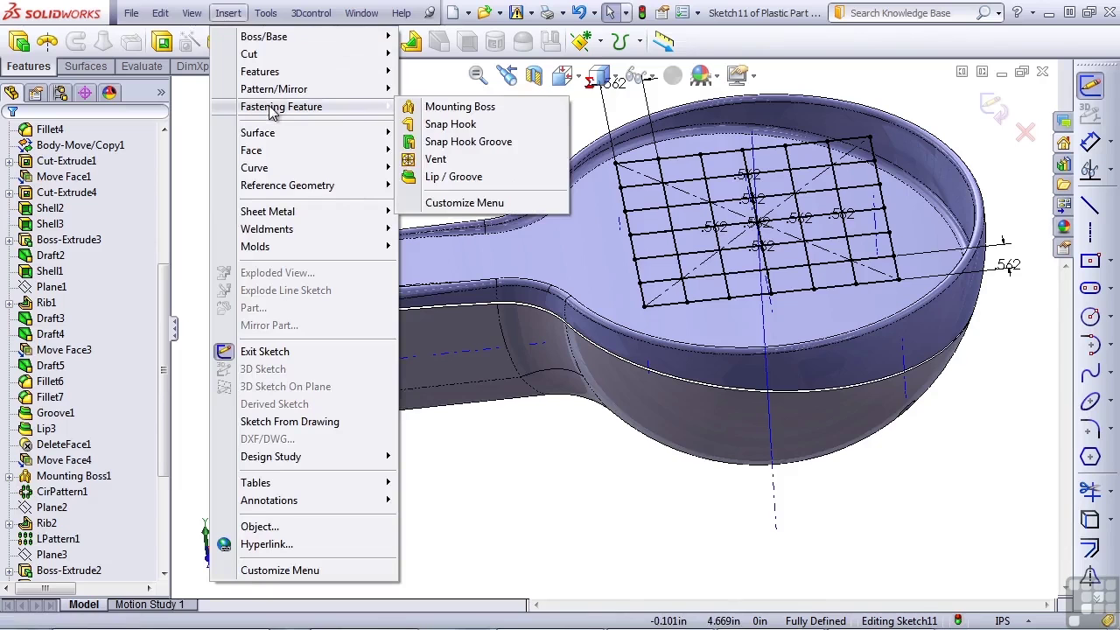
{"action": "left_click", "coordinate": [437, 159]}
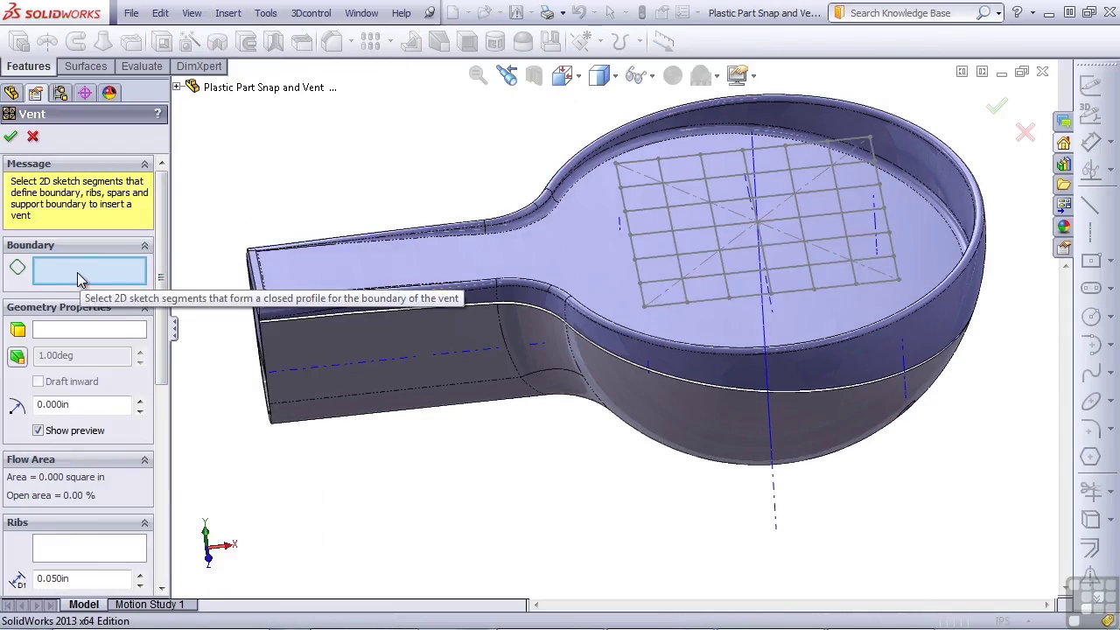
{"action": "left_click", "coordinate": [624, 208]}
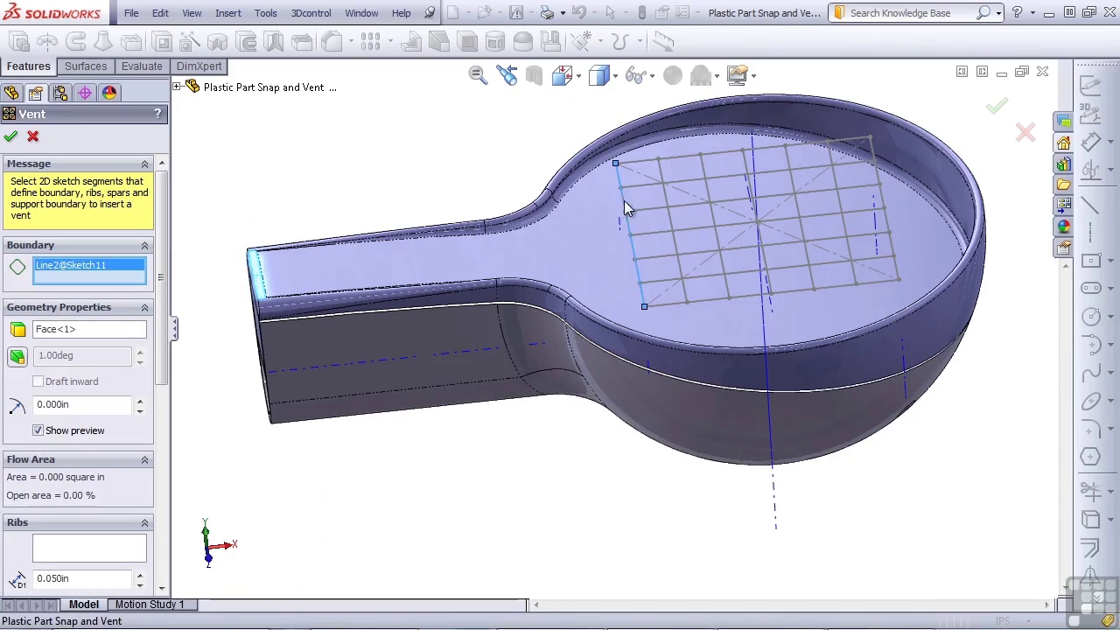
{"action": "left_click", "coordinate": [681, 156]}
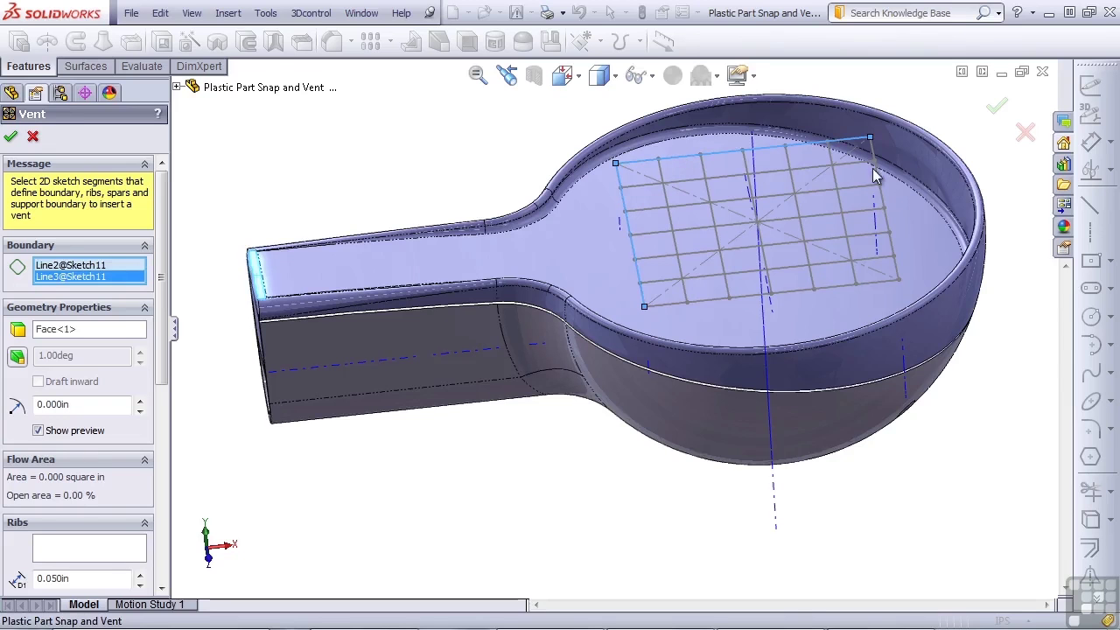
{"action": "left_click", "coordinate": [876, 173]}
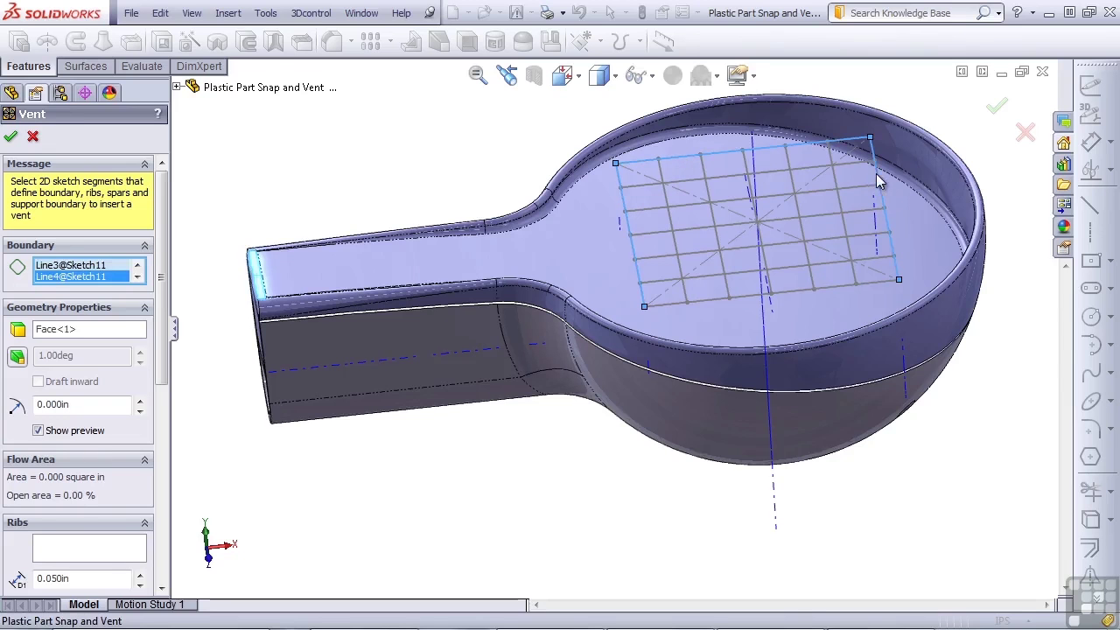
{"action": "left_click", "coordinate": [870, 284]}
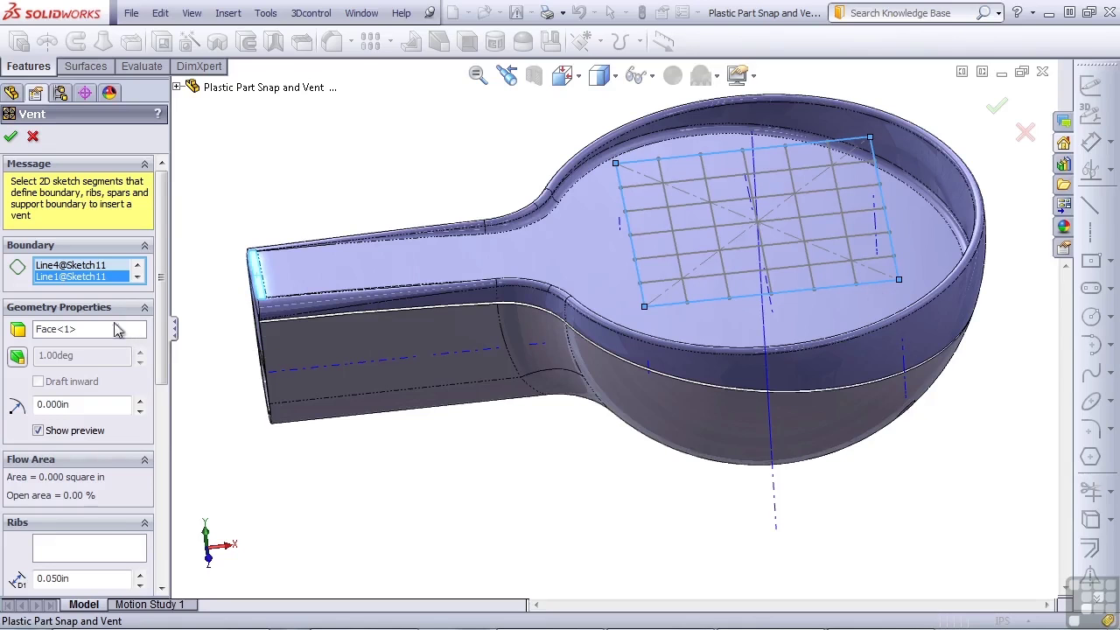
{"action": "left_click", "coordinate": [142, 329]}
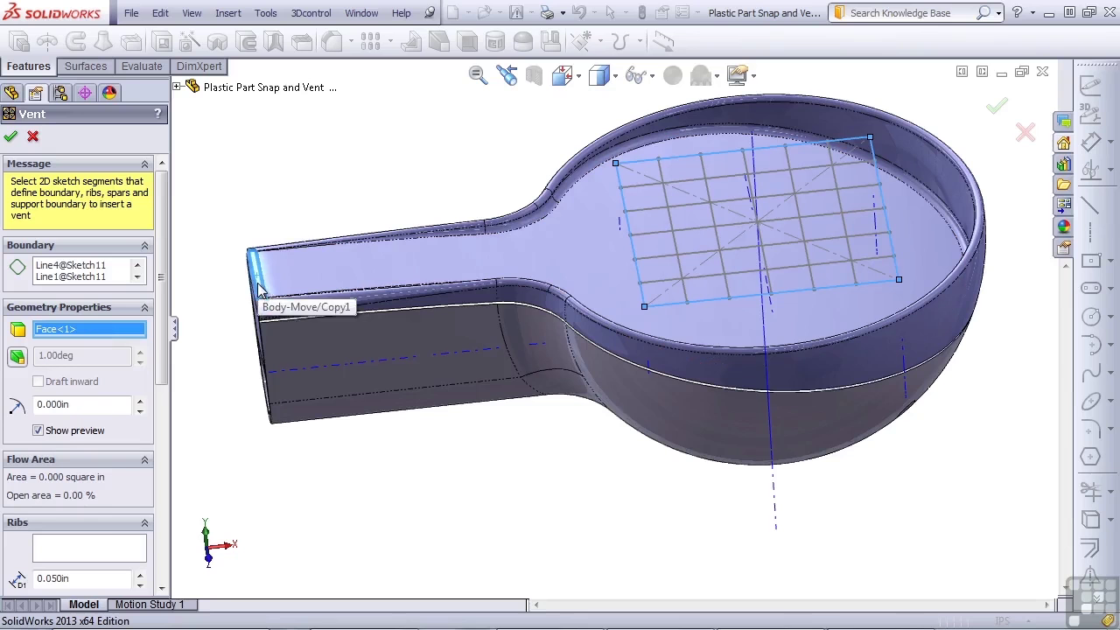
- Set the pan's inner floor (Face<2>) as the vent face and inspect the 11.499 sq in opening preview
{"action": "left_click", "coordinate": [574, 251]}
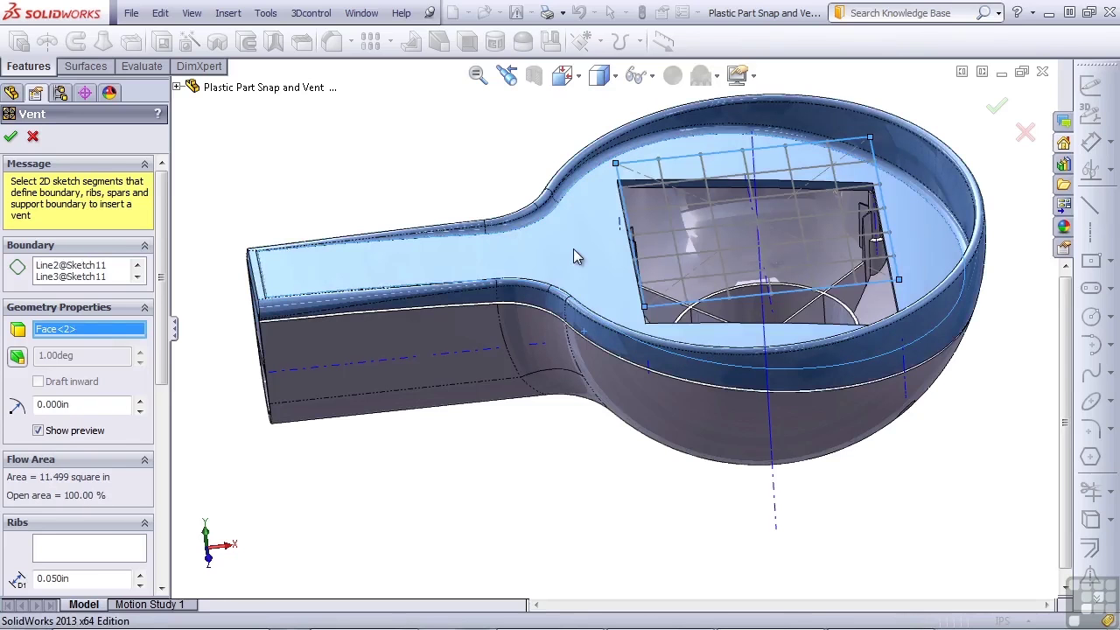
{"action": "middle_click_drag", "start_coordinate": [573, 249], "coordinate": [715, 267]}
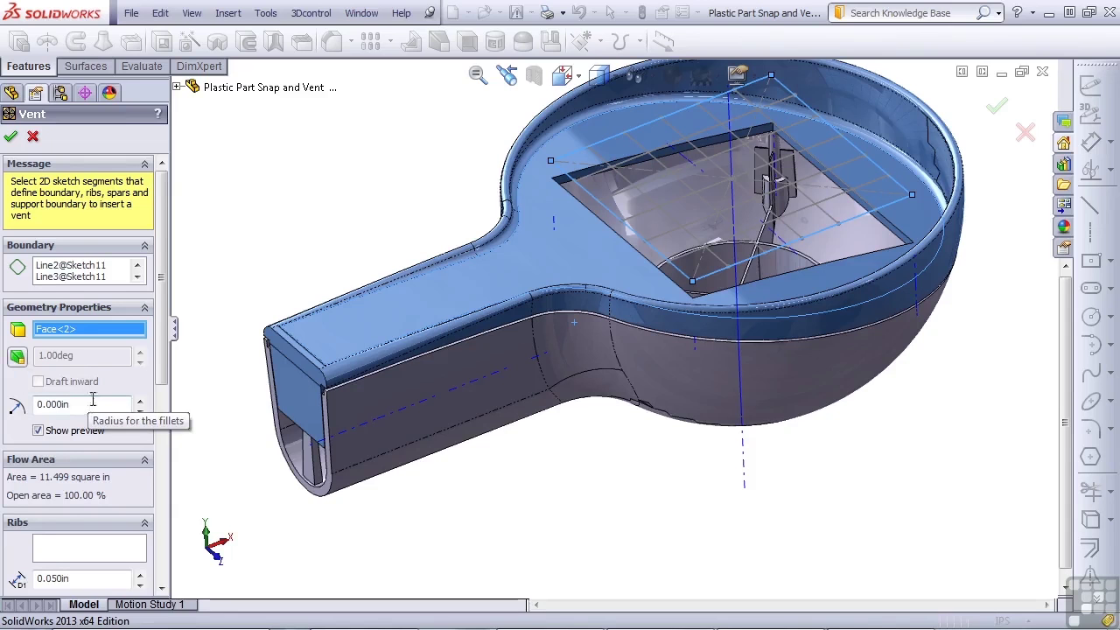
{"action": "left_click_drag", "start_coordinate": [161, 356], "coordinate": [160, 438]}
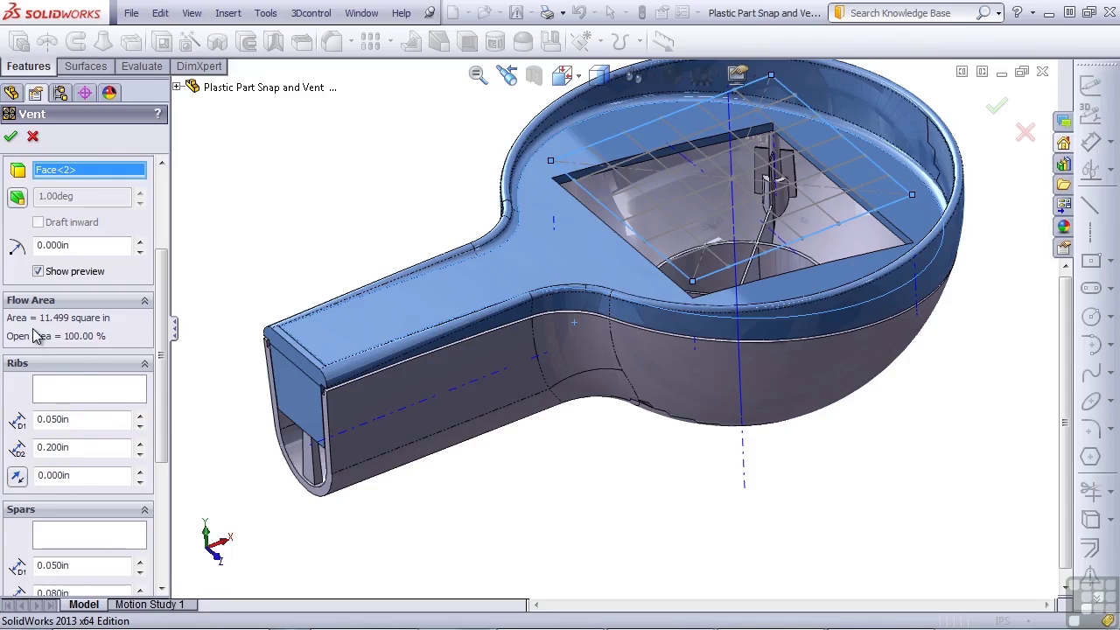
- Select Line7 through Line11 of Sketch11 as the vent's five ribs
{"action": "left_click", "coordinate": [79, 393]}
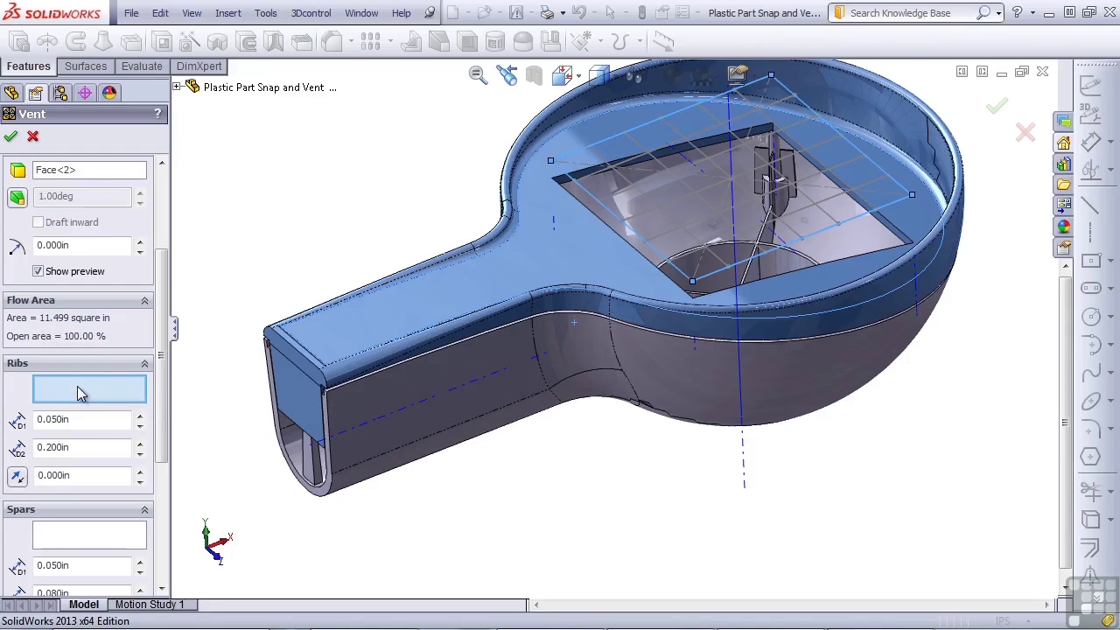
{"action": "left_click", "coordinate": [694, 245]}
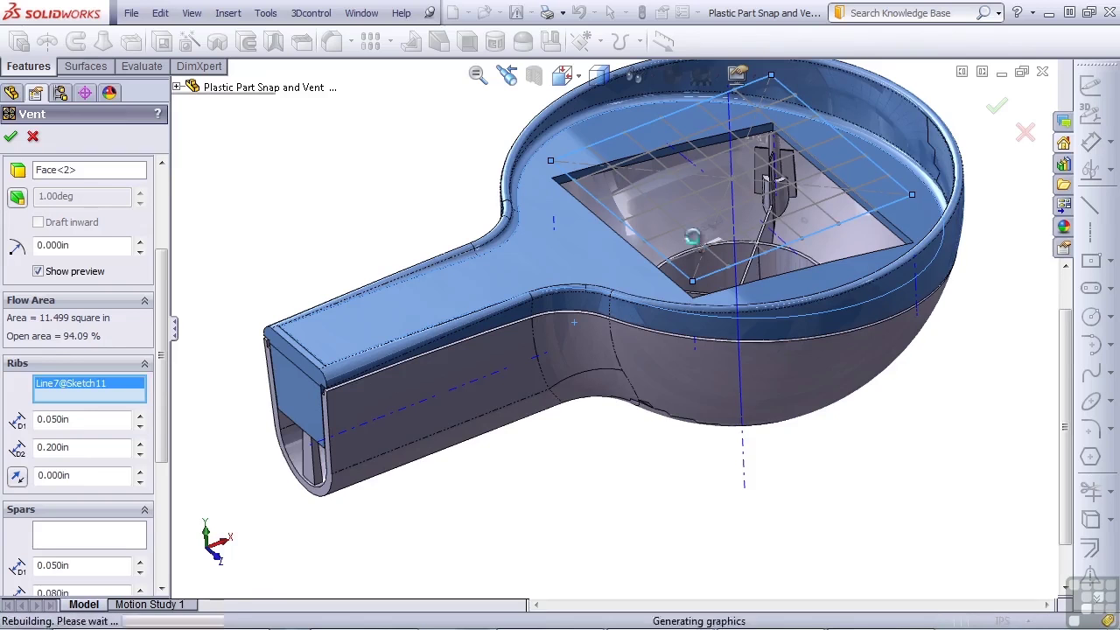
{"action": "left_click", "coordinate": [735, 229]}
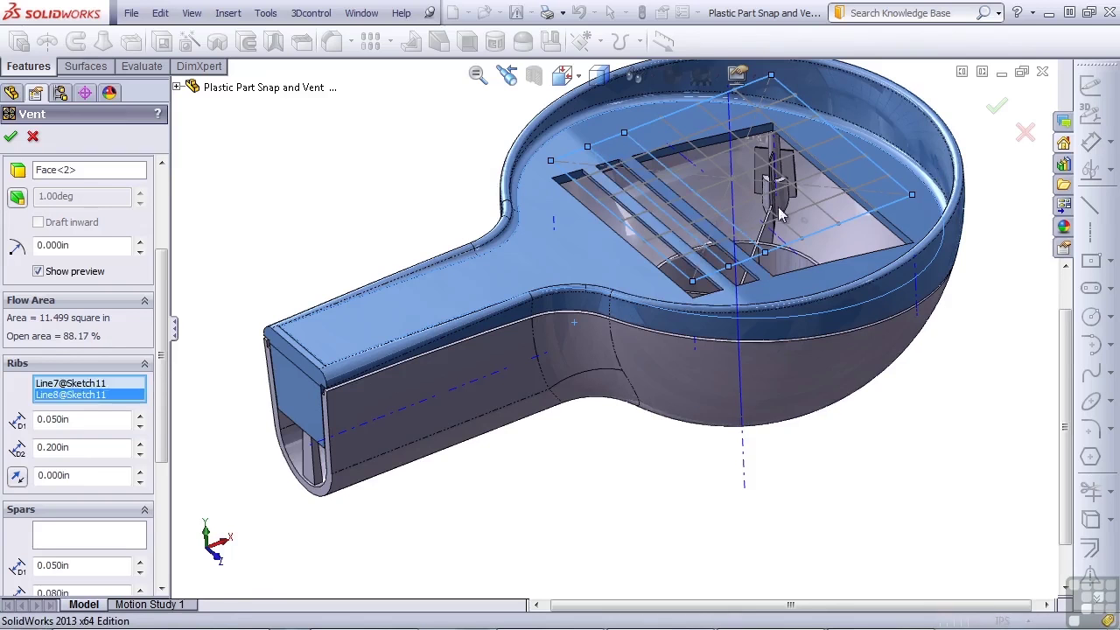
{"action": "left_click", "coordinate": [767, 216]}
{"action": "left_click", "coordinate": [803, 192]}
{"action": "mouse_move", "coordinate": [836, 193]}
{"action": "middle_mouse_down"}
{"action": "mouse_move", "coordinate": [860, 203]}
{"action": "mouse_move", "coordinate": [882, 189]}
{"action": "middle_mouse_up"}
{"action": "left_click", "coordinate": [882, 189]}
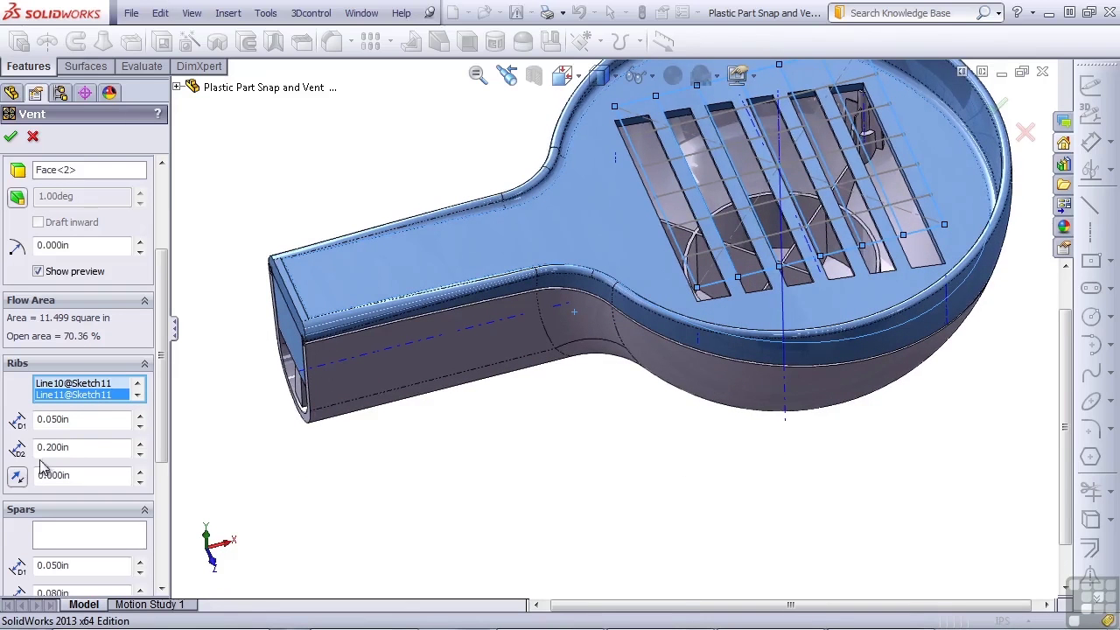
- Set the rib depth to 0.100 in and the rib width to 0.080 in
{"action": "double_click", "coordinate": [75, 447]}
{"action": "type", "text": ".1"}
{"action": "key", "text": "Return"}
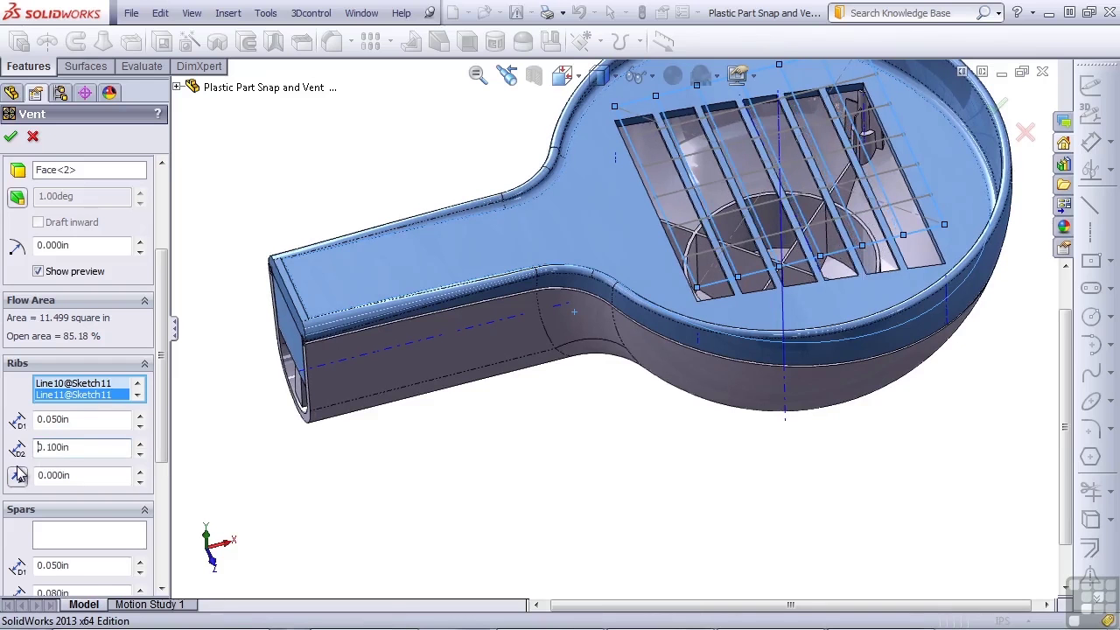
{"action": "middle_click_drag", "start_coordinate": [403, 470], "coordinate": [429, 470]}
{"action": "scroll", "coordinate": [513, 408], "scroll_direction": "down", "scroll_amount": 8}
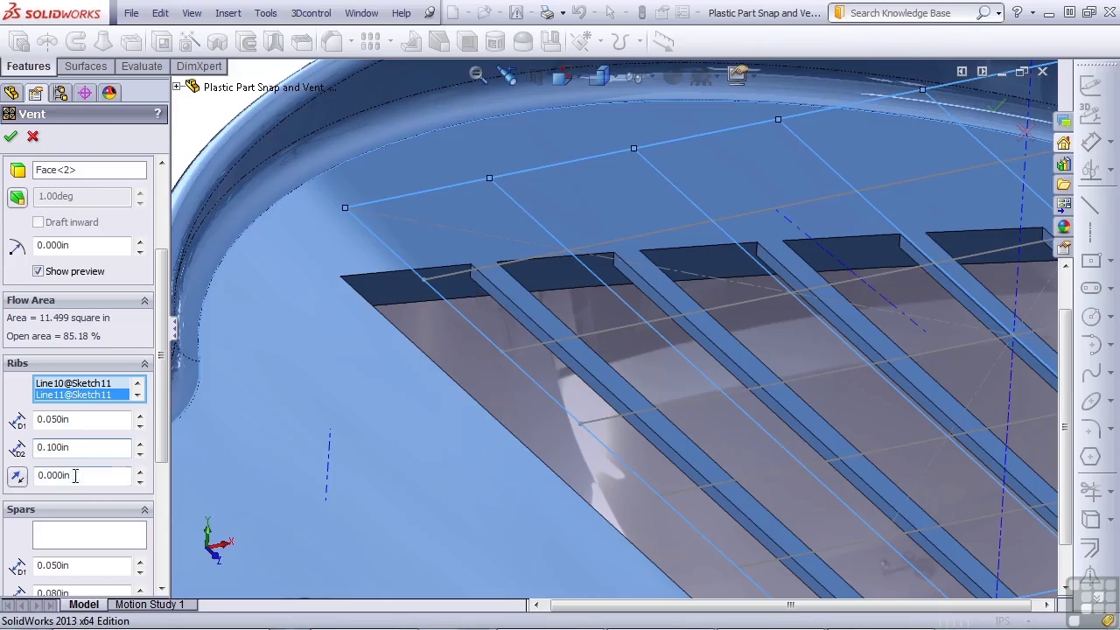
{"action": "left_click_drag", "start_coordinate": [75, 420], "coordinate": [6, 420]}
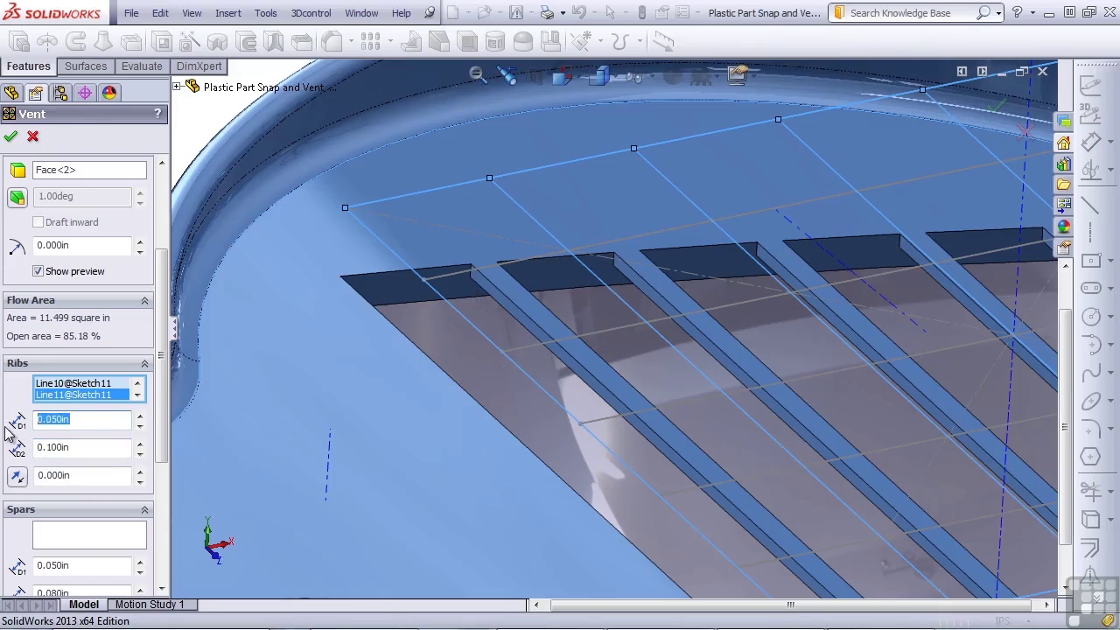
{"action": "type", "text": "."}
{"action": "key", "text": "Return"}
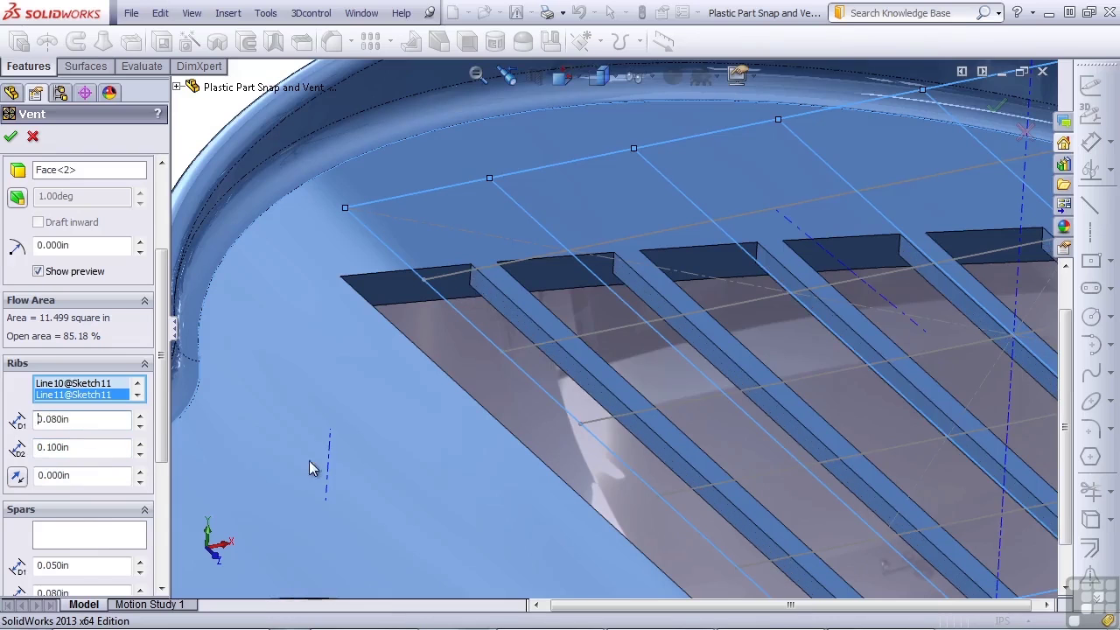
{"action": "left_click", "coordinate": [90, 535]}
{"action": "scroll", "coordinate": [461, 382], "scroll_direction": "up", "scroll_amount": 4}
- Pick Line16 through Line12 of Sketch11 as five spars, forming a grid of square openings
{"action": "scroll", "coordinate": [581, 297], "scroll_direction": "up", "scroll_amount": 2}
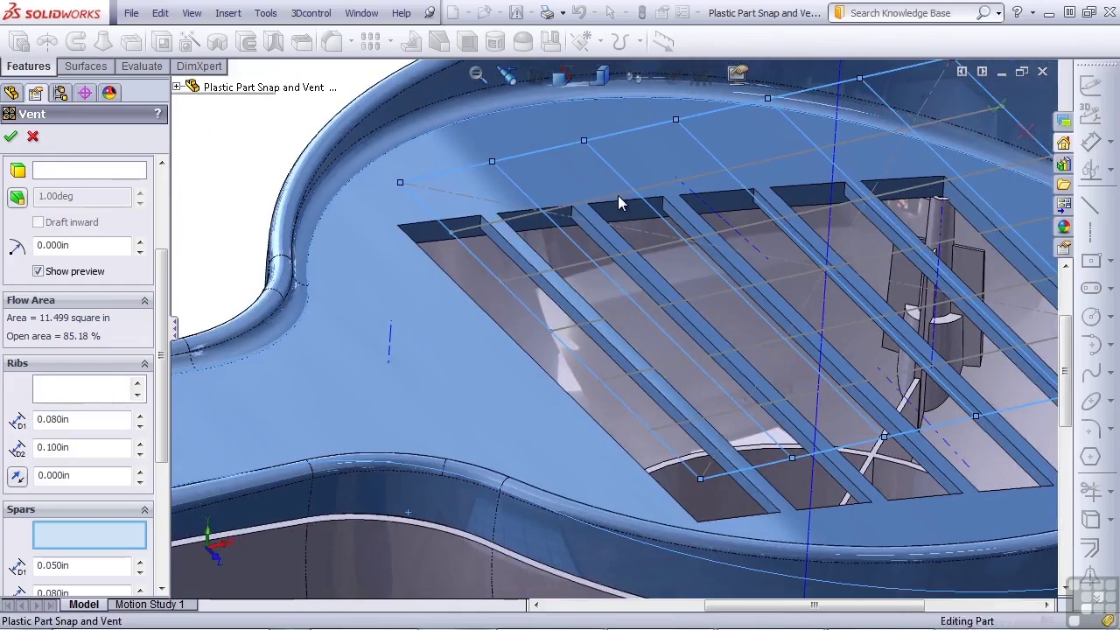
{"action": "left_click", "coordinate": [618, 195]}
{"action": "left_click", "coordinate": [708, 291]}
{"action": "left_click", "coordinate": [761, 344]}
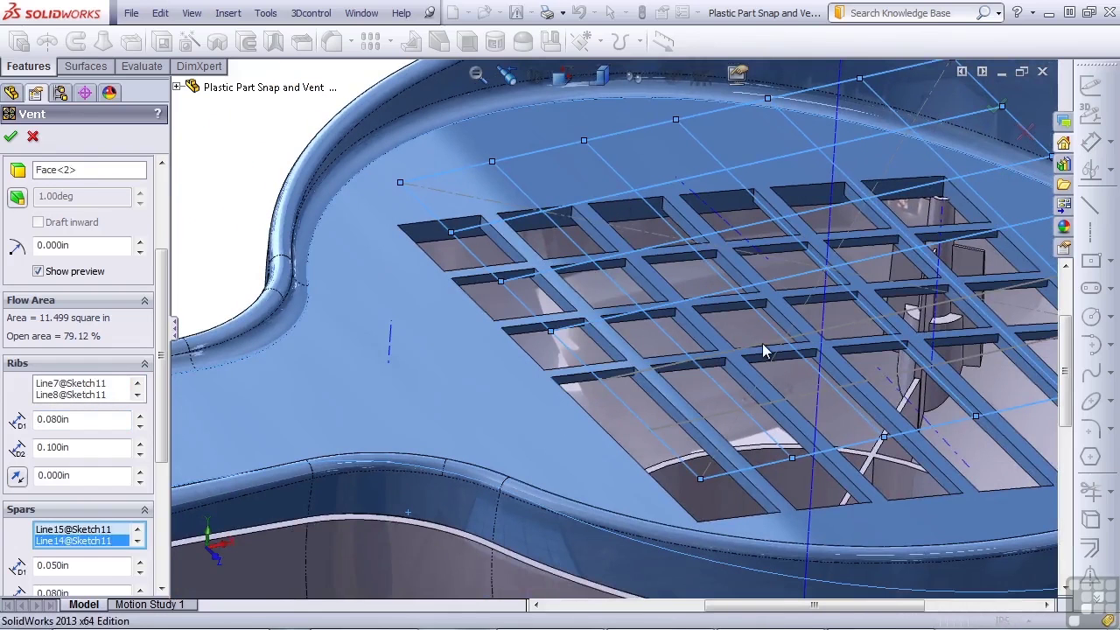
{"action": "left_click", "coordinate": [816, 402]}
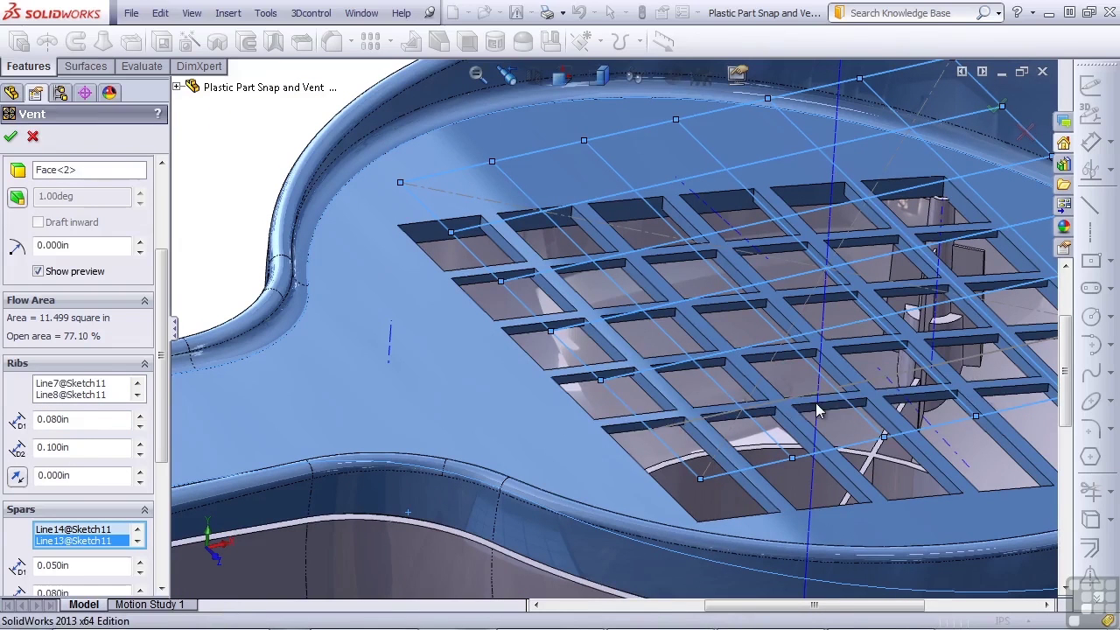
{"action": "left_click", "coordinate": [805, 402]}
{"action": "key", "text": "Down"}
{"action": "key", "text": "Down"}
{"action": "key", "text": "Down"}
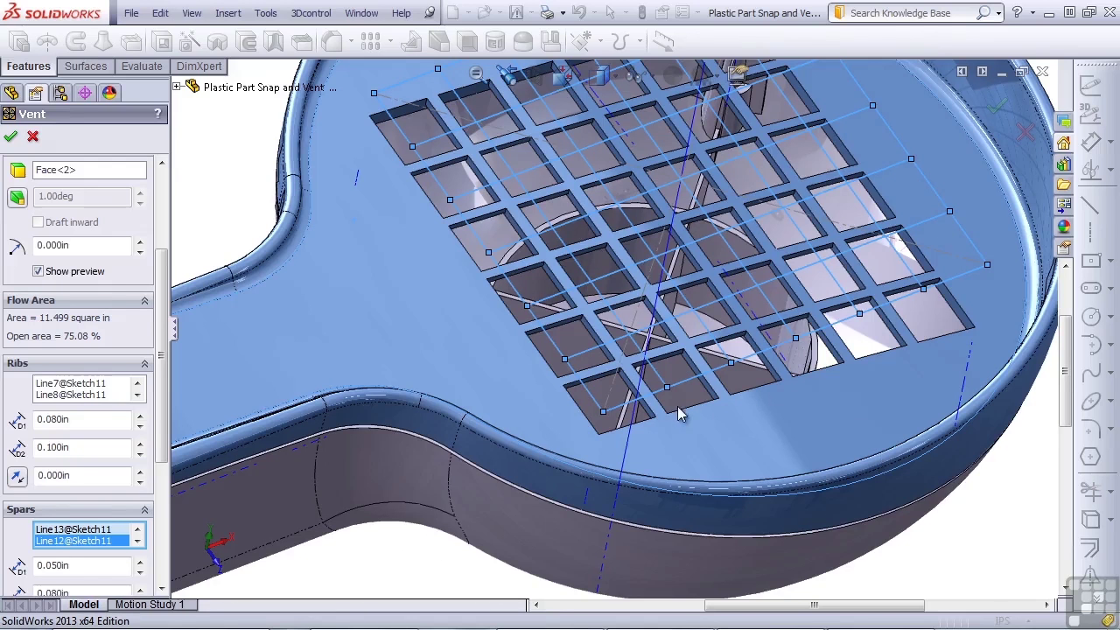
- Give the vent openings a 0.020 in fillet, leaving 74.98% open, and enable the 1.00° draft
{"action": "scroll", "coordinate": [160, 414], "scroll_direction": "down", "scroll_amount": 5}
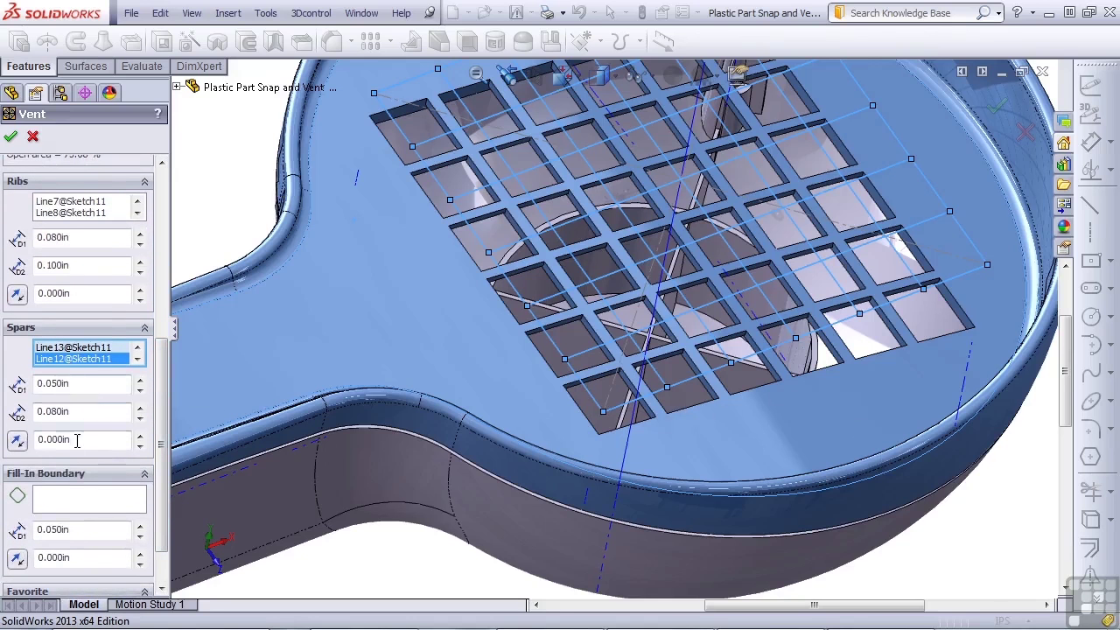
{"action": "left_click_drag", "start_coordinate": [157, 444], "coordinate": [154, 347]}
{"action": "left_click_drag", "start_coordinate": [82, 260], "coordinate": [16, 264]}
{"action": "type", "text": "."}
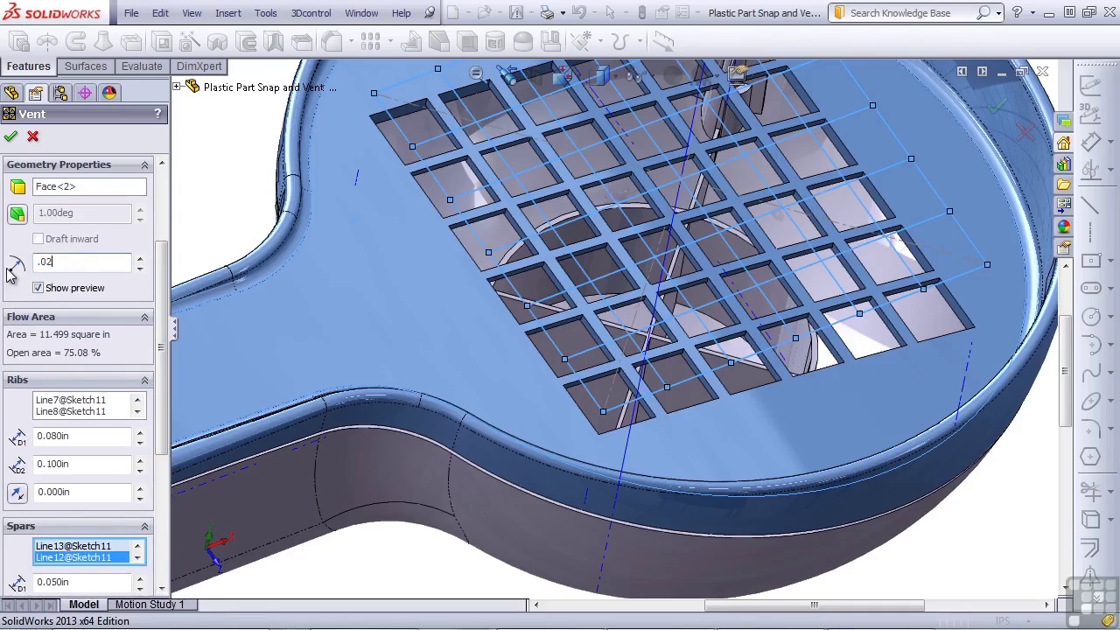
{"action": "type", "text": "02"}
{"action": "key", "text": "Return"}
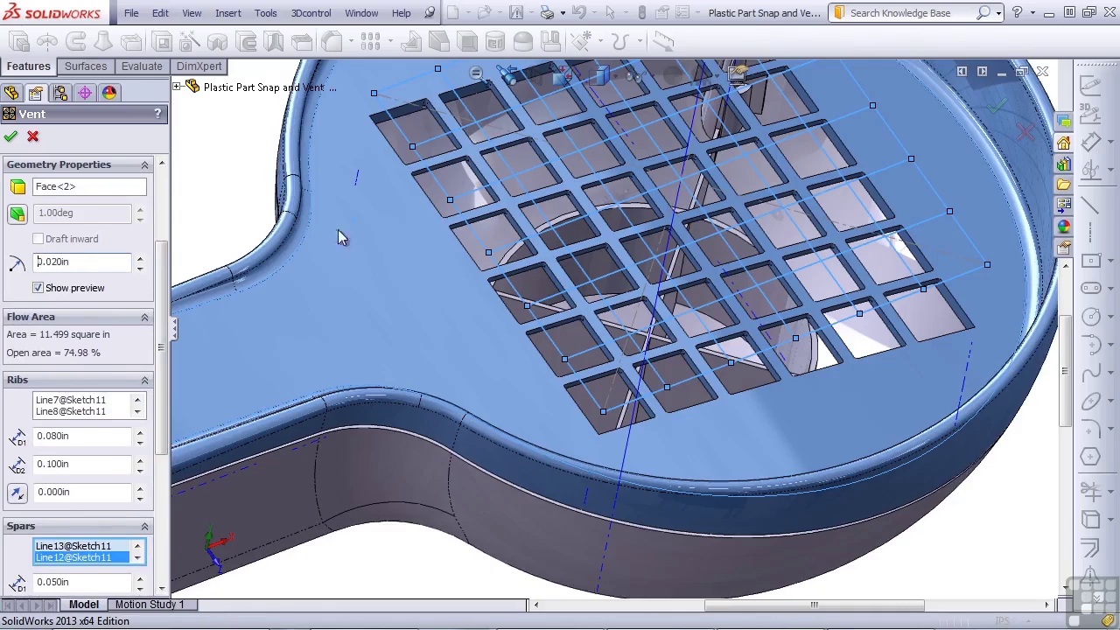
{"action": "scroll", "coordinate": [479, 232], "scroll_direction": "down", "scroll_amount": 6}
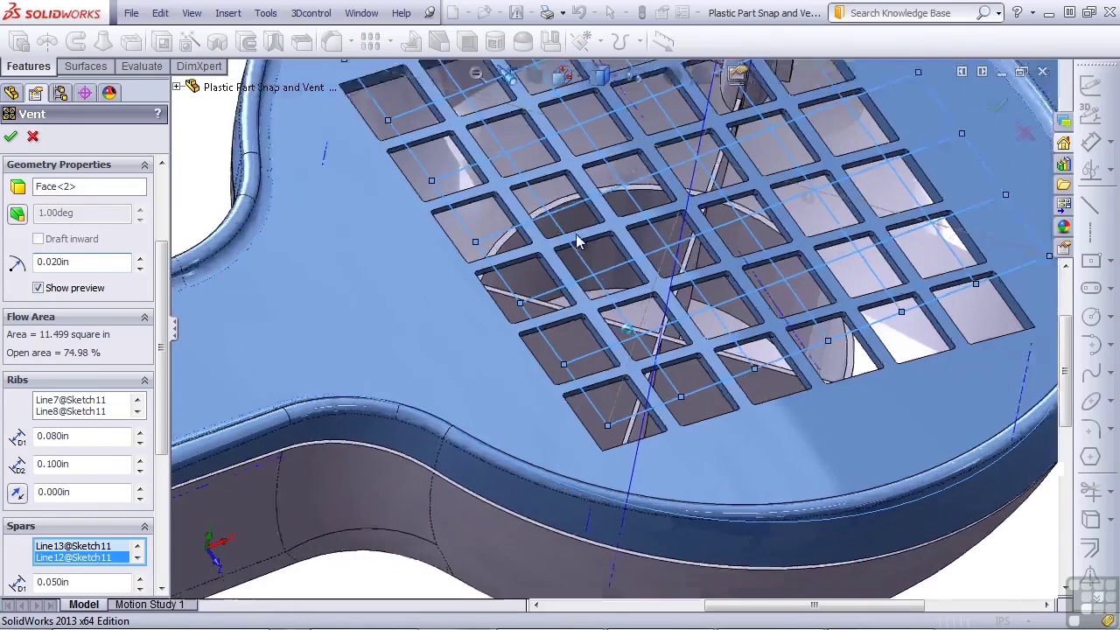
{"action": "scroll", "coordinate": [594, 280], "scroll_direction": "down", "scroll_amount": 5}
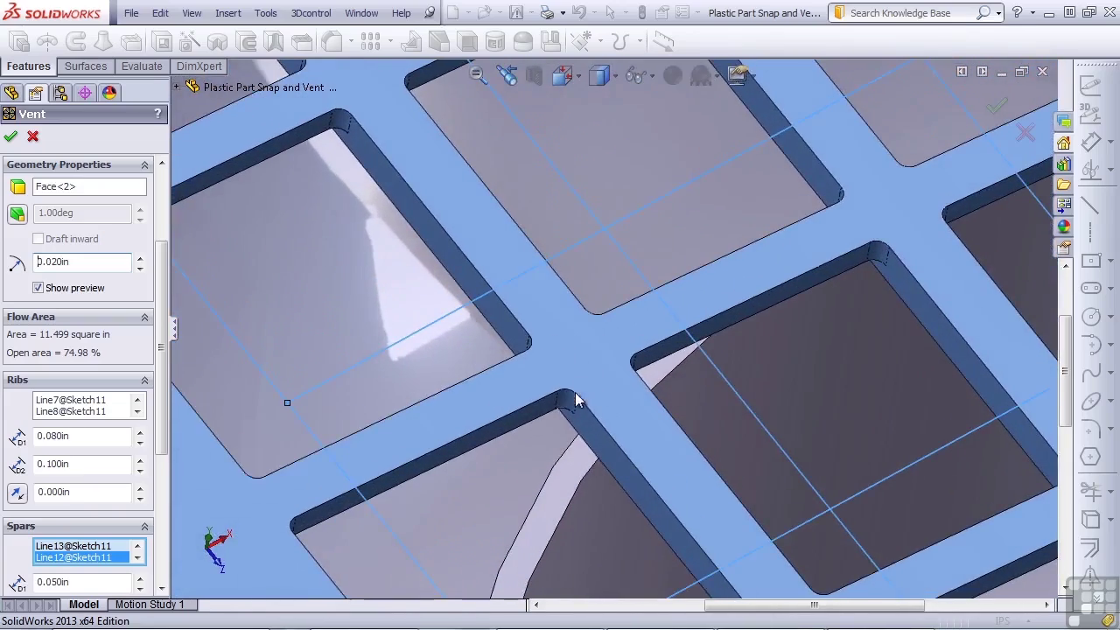
{"action": "middle_click_drag", "start_coordinate": [541, 409], "coordinate": [366, 499]}
{"action": "scroll", "coordinate": [367, 496], "scroll_direction": "up", "scroll_amount": 5}
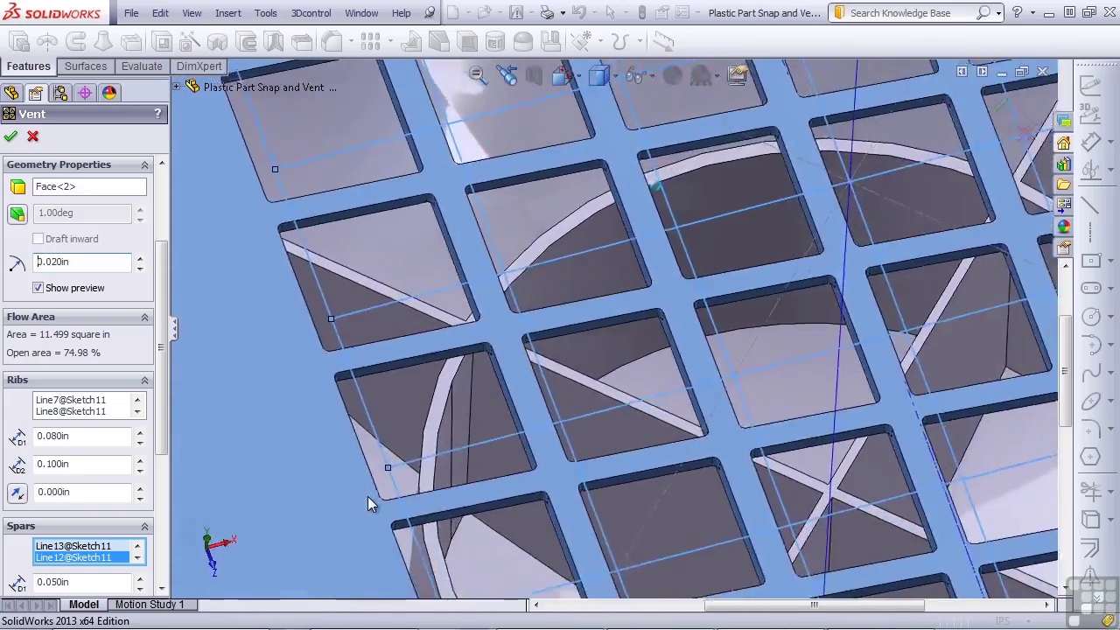
{"action": "left_click", "coordinate": [17, 213]}
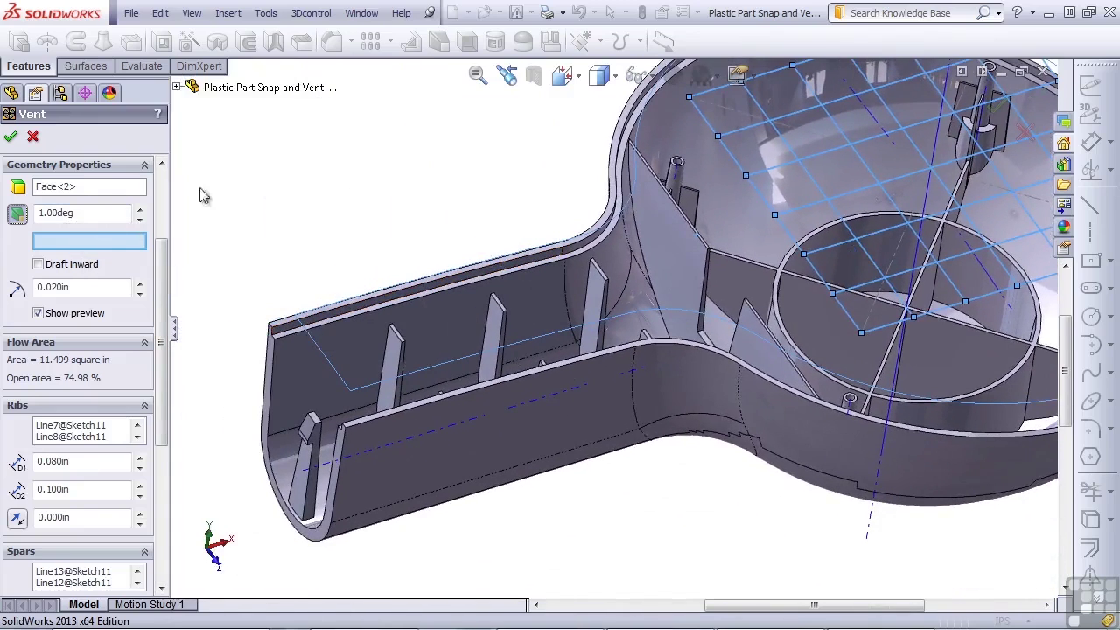
- Use the Top XZ plane as draft direction with a 3° draft angle, dropping open area to 67.69%
{"action": "left_click", "coordinate": [176, 88]}
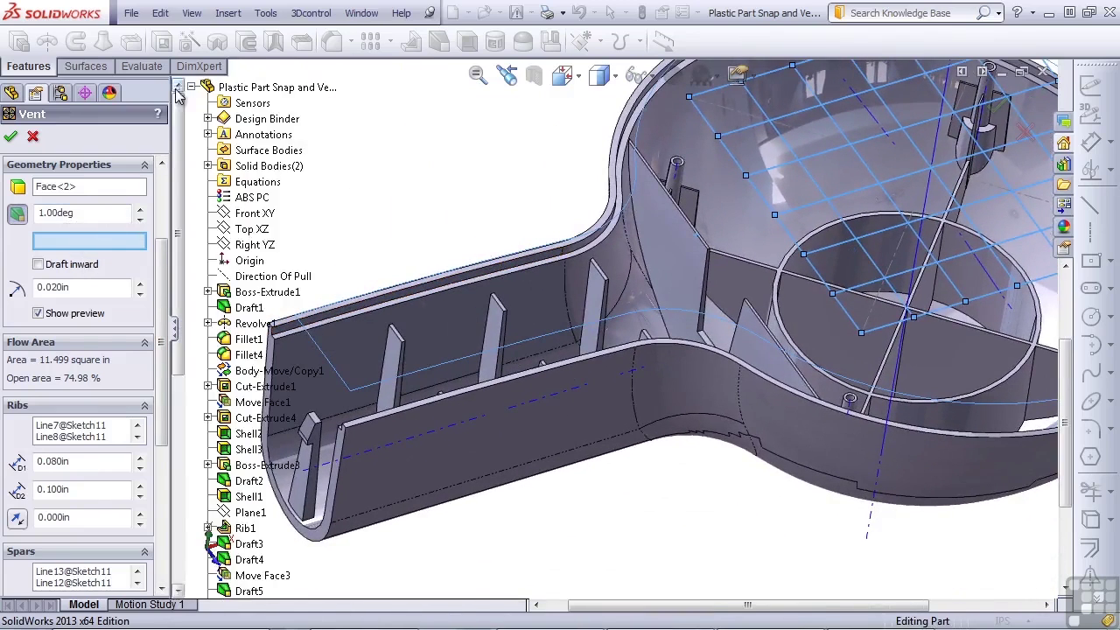
{"action": "left_click", "coordinate": [254, 229]}
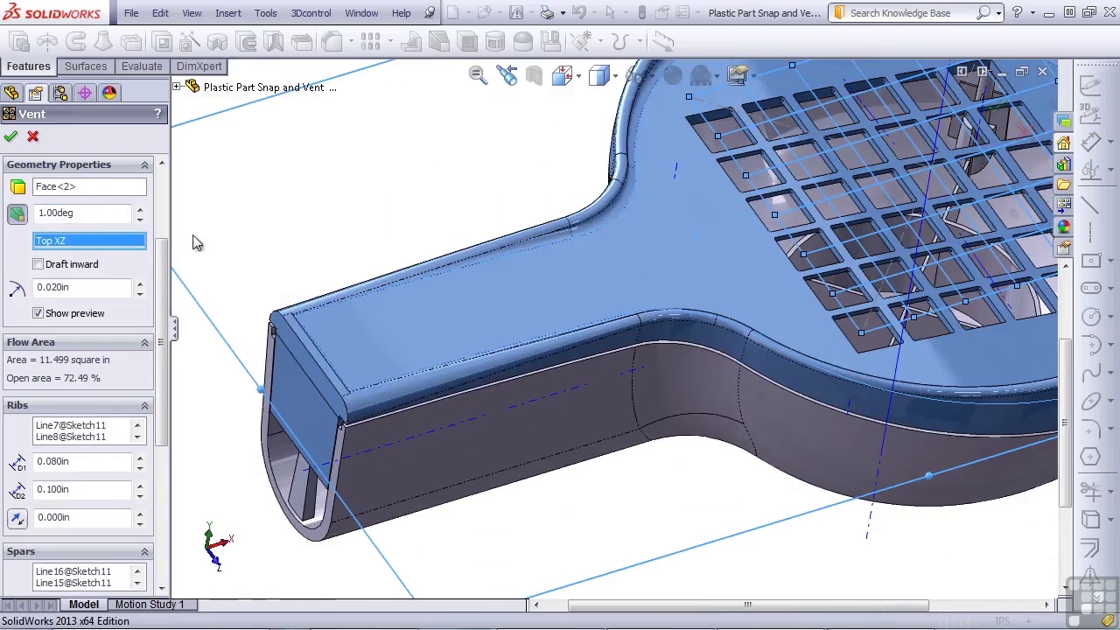
{"action": "double_click", "coordinate": [77, 212]}
{"action": "type", "text": "3"}
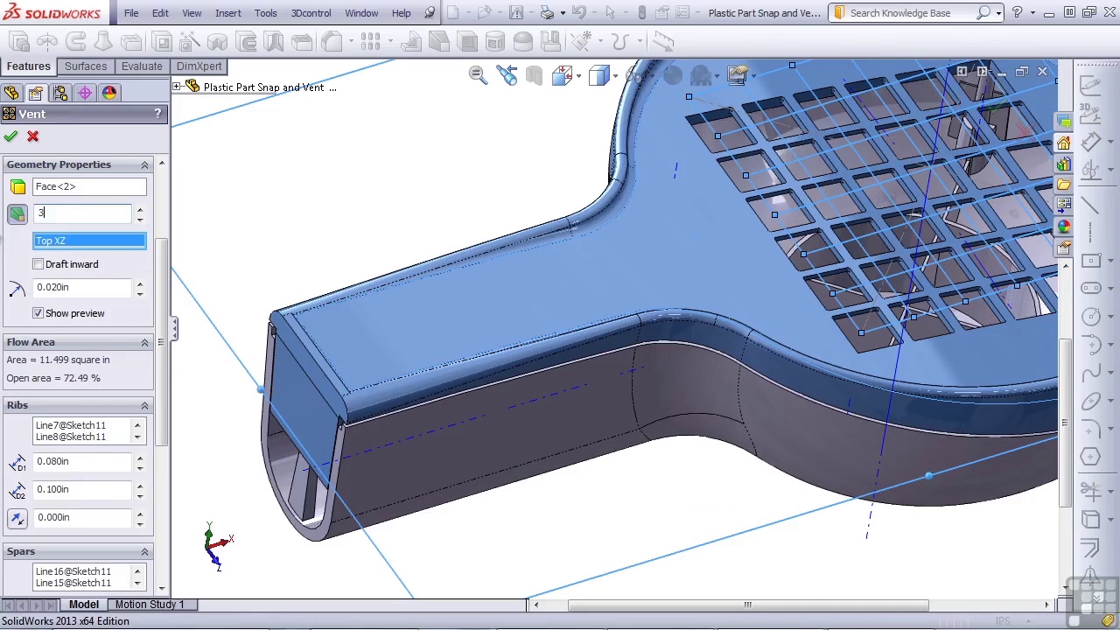
{"action": "key", "text": "Return"}
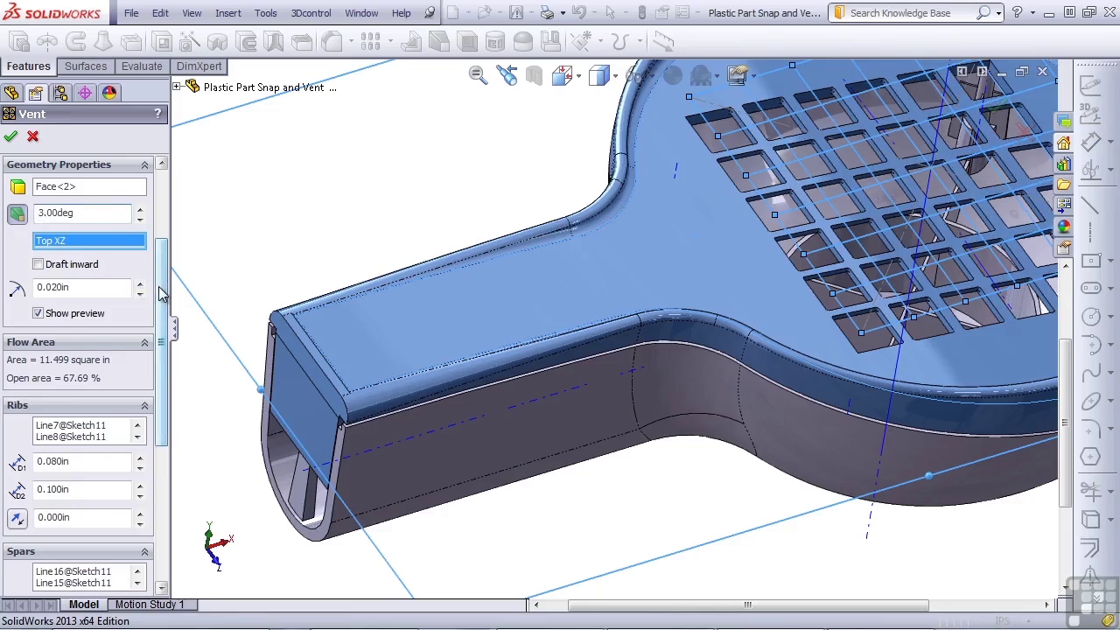
{"action": "left_click_drag", "start_coordinate": [163, 294], "coordinate": [183, 465]}
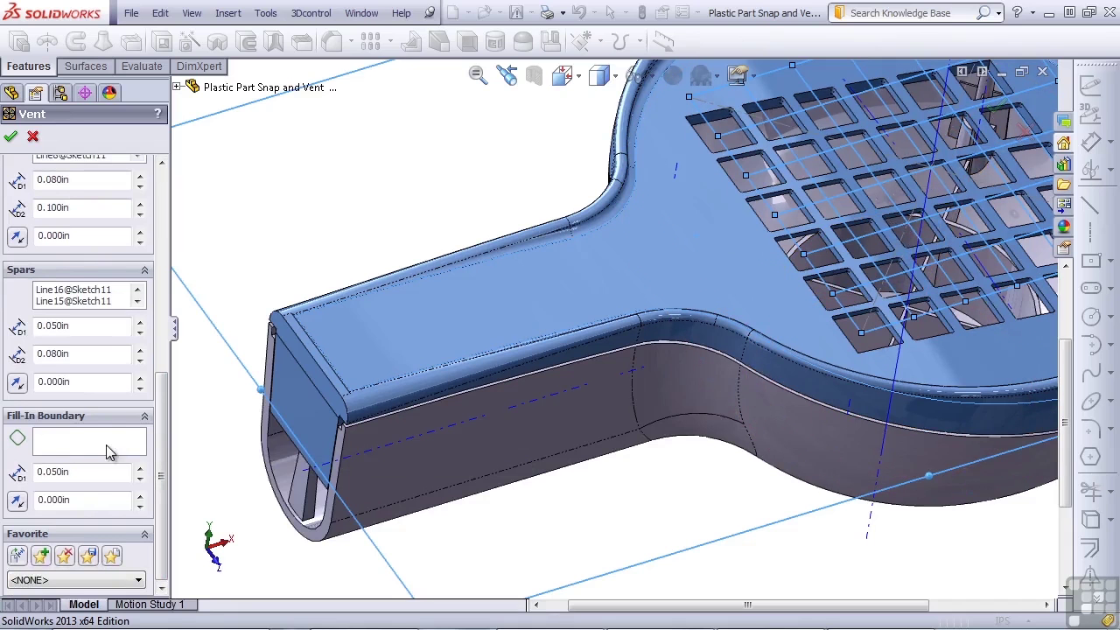
{"action": "middle_click_drag", "start_coordinate": [525, 402], "coordinate": [703, 392]}
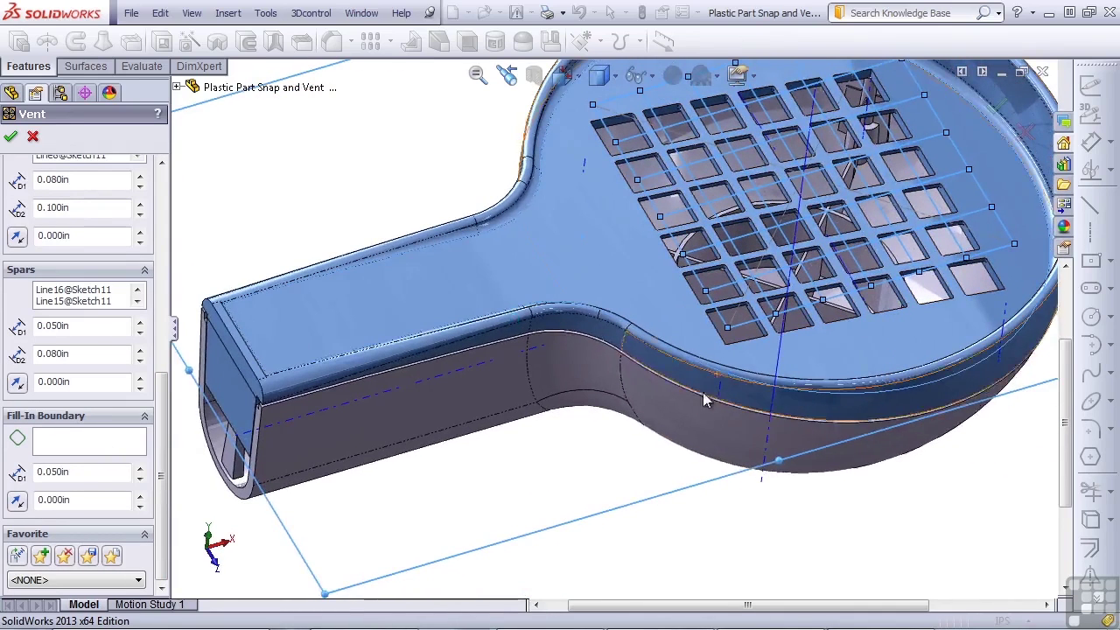
- Accept the grid vent as Vent2, then suppress Vent2
{"action": "left_click", "coordinate": [11, 136]}
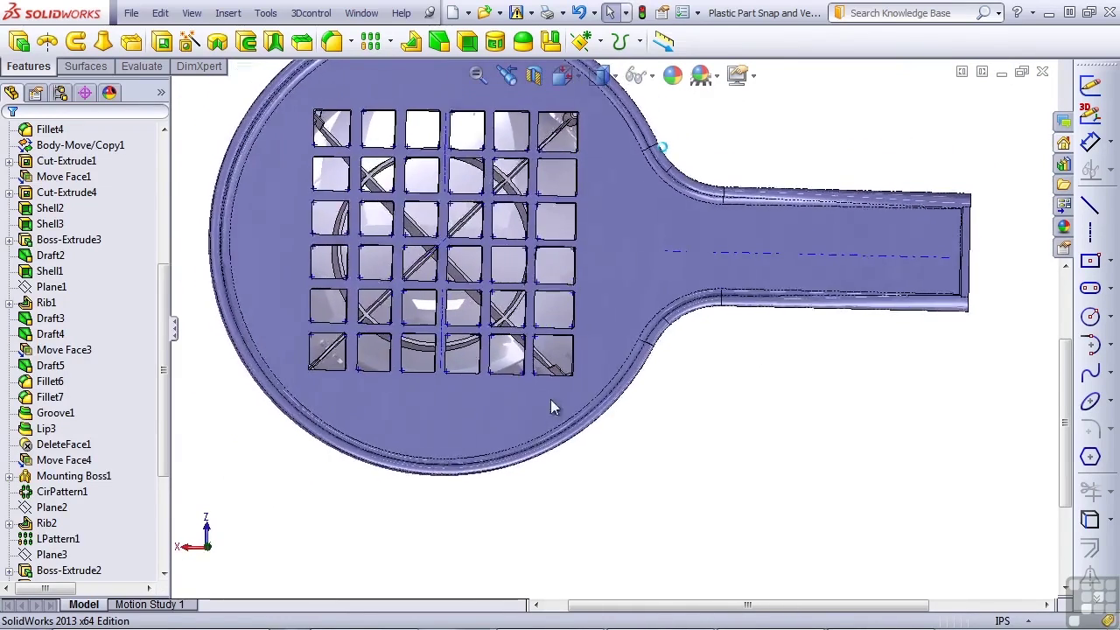
{"action": "left_click_drag", "start_coordinate": [161, 441], "coordinate": [163, 529]}
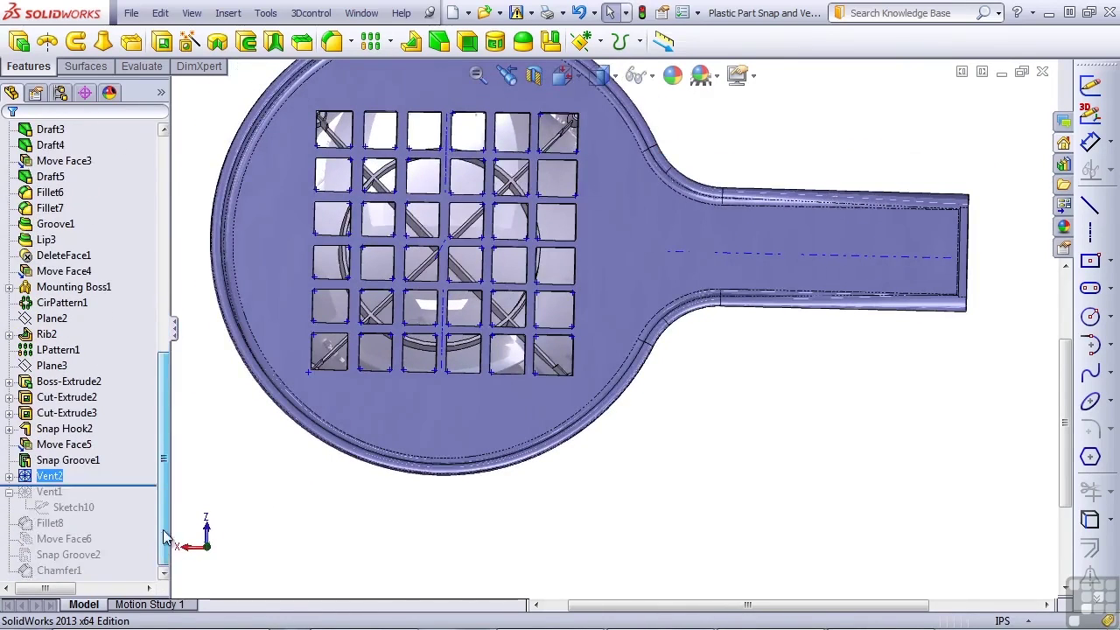
{"action": "left_click", "coordinate": [40, 481]}
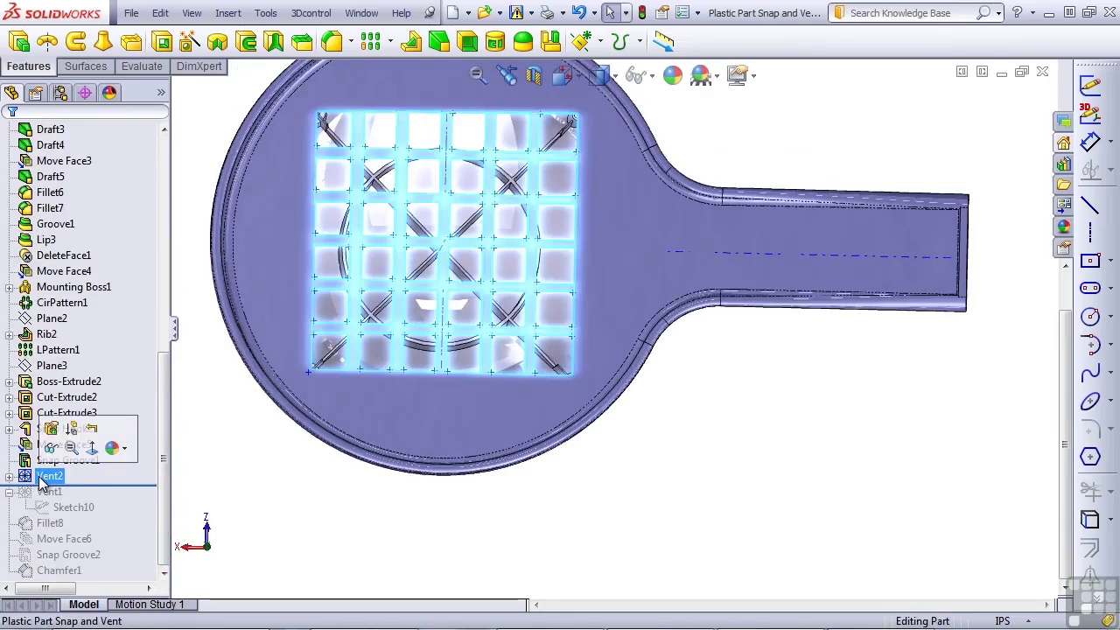
{"action": "left_click", "coordinate": [72, 429]}
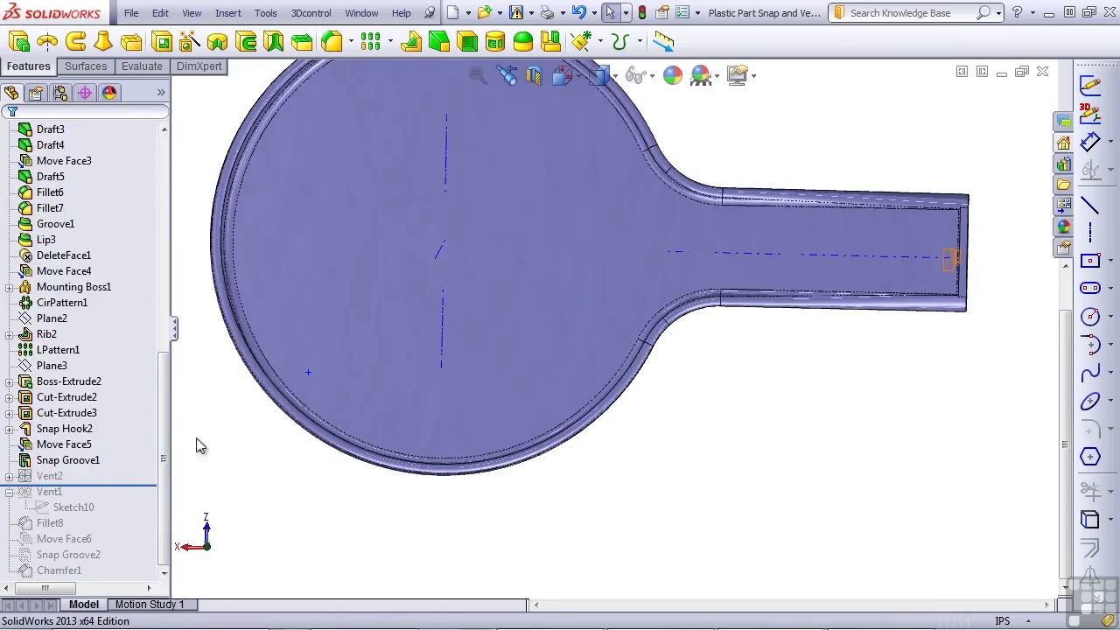
- Hide the axes and move the rollback bar below Chamfer1 to restore the radial Vent1
{"action": "left_click", "coordinate": [655, 78]}
{"action": "left_click", "coordinate": [667, 135]}
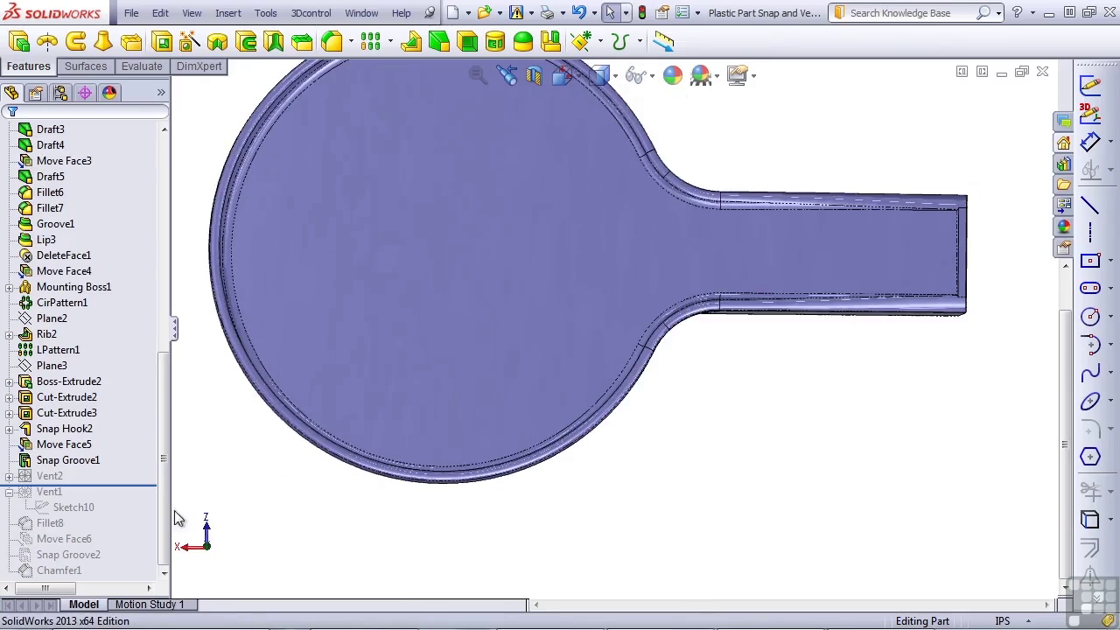
{"action": "mouse_move", "coordinate": [140, 484]}
{"action": "left_mouse_down"}
{"action": "mouse_move", "coordinate": [91, 574]}
{"action": "mouse_move", "coordinate": [81, 570]}
{"action": "left_mouse_up"}
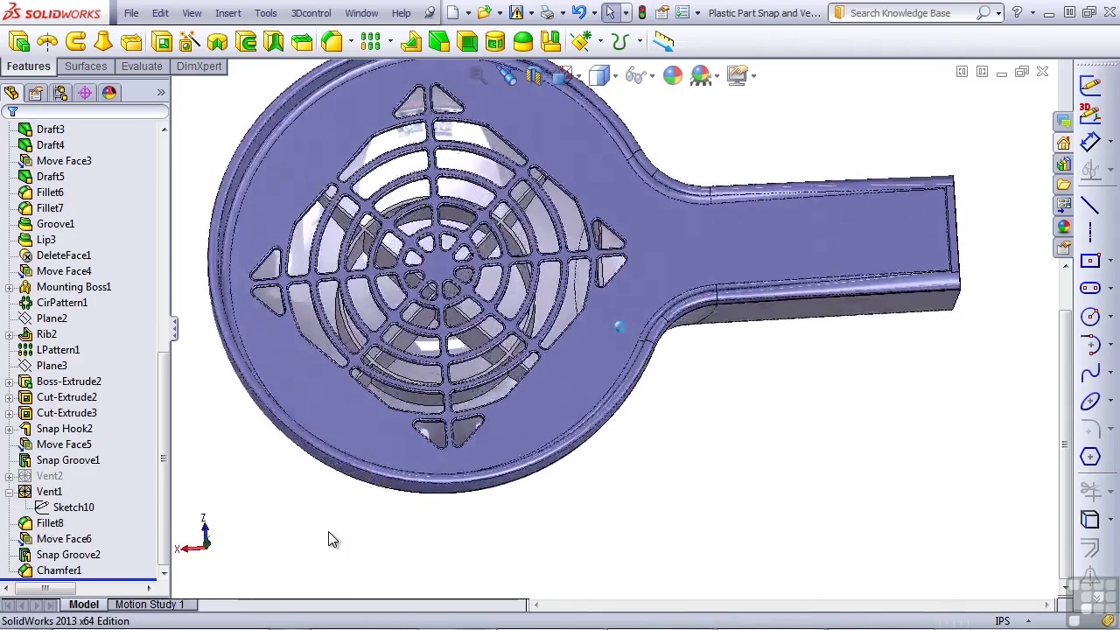
- Turn the part to show the radial grille, then edit Vent1 from the FeatureManager tree
{"action": "key", "text": "Up"}
{"action": "key", "text": "Up"}
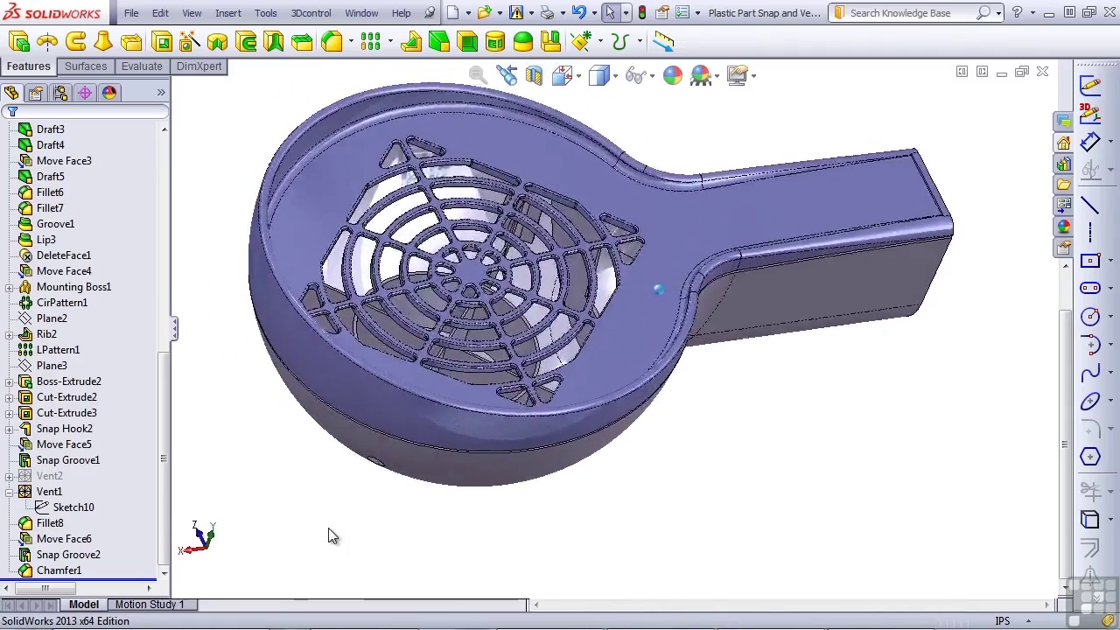
{"action": "key", "text": "shift+Left"}
{"action": "key", "text": "shift+Left"}
{"action": "left_click", "coordinate": [53, 476]}
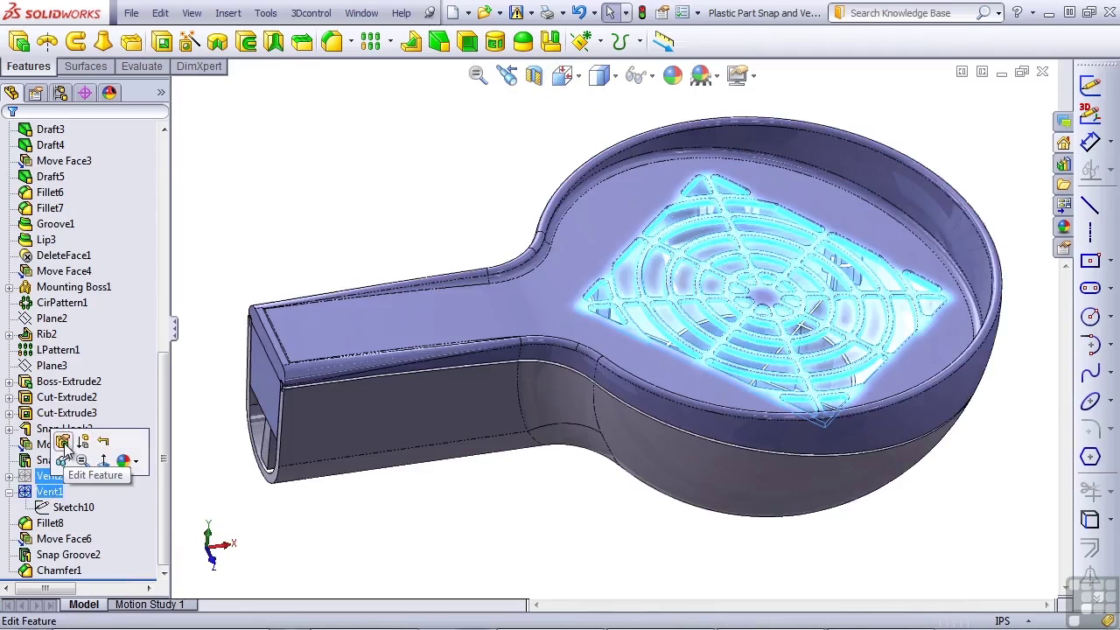
{"action": "left_click", "coordinate": [64, 442]}
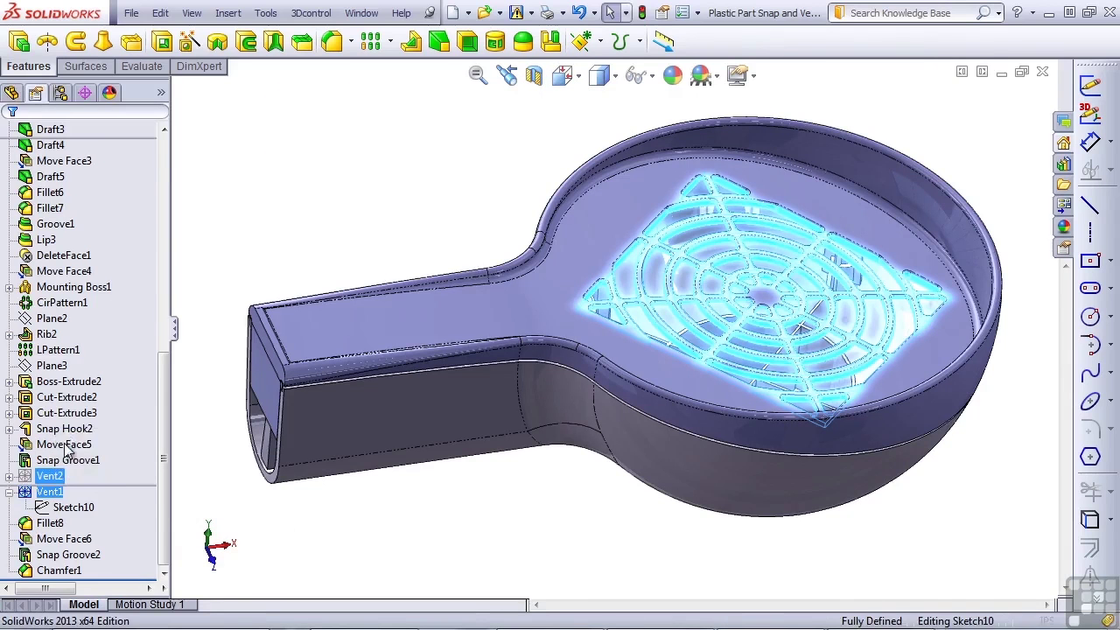
- Review Vent1's boundary sketch lines and the face it is cut into
{"action": "key", "text": "Up"}
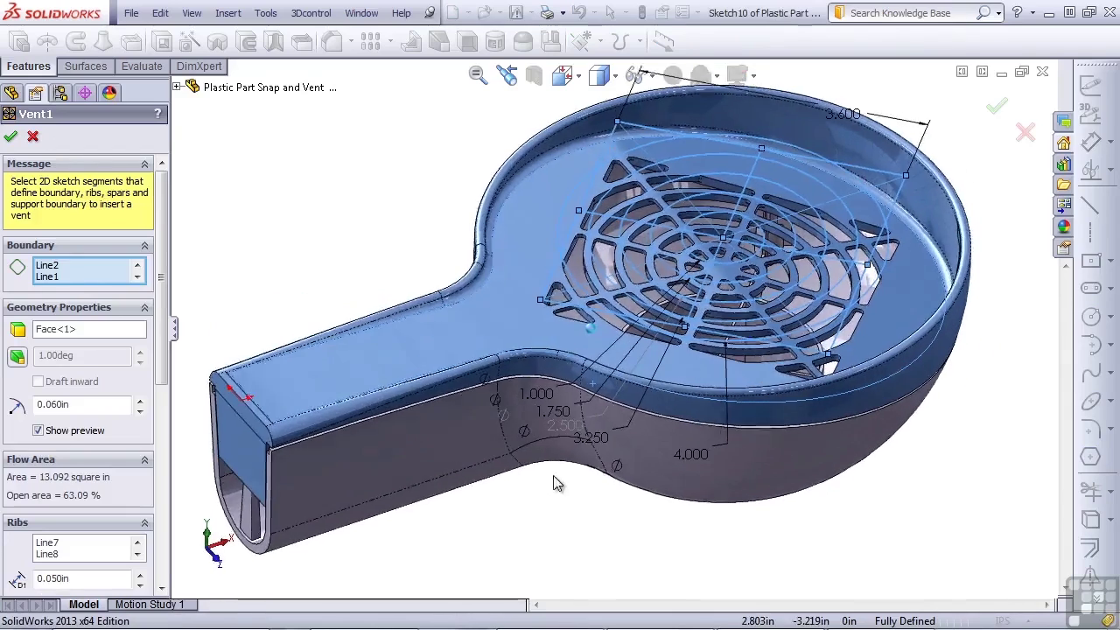
{"action": "left_click", "coordinate": [54, 275]}
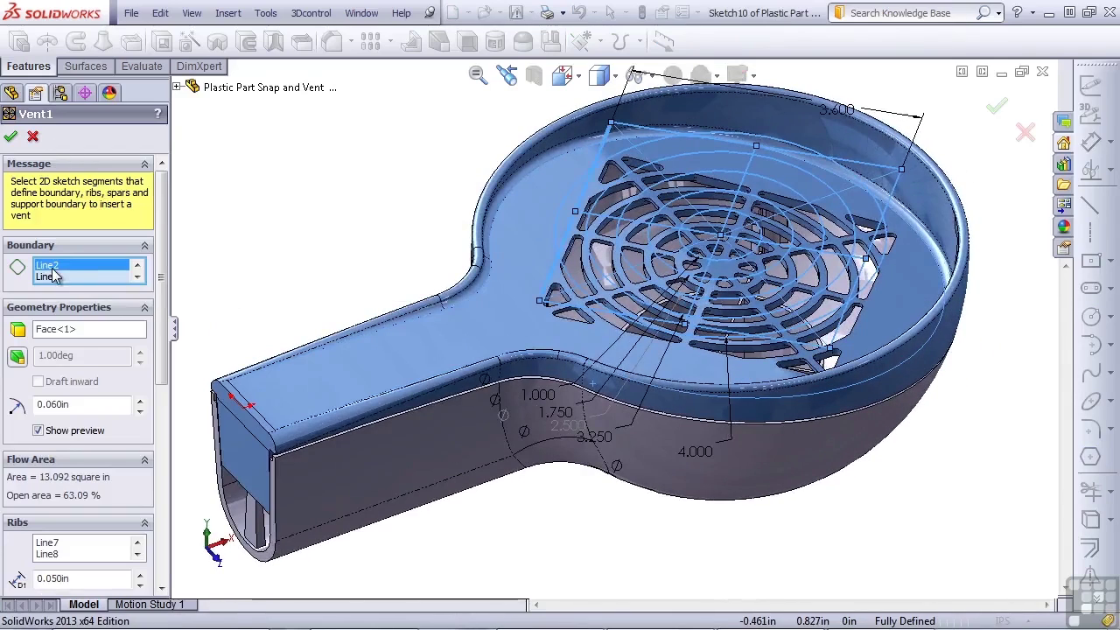
{"action": "key", "text": "Down"}
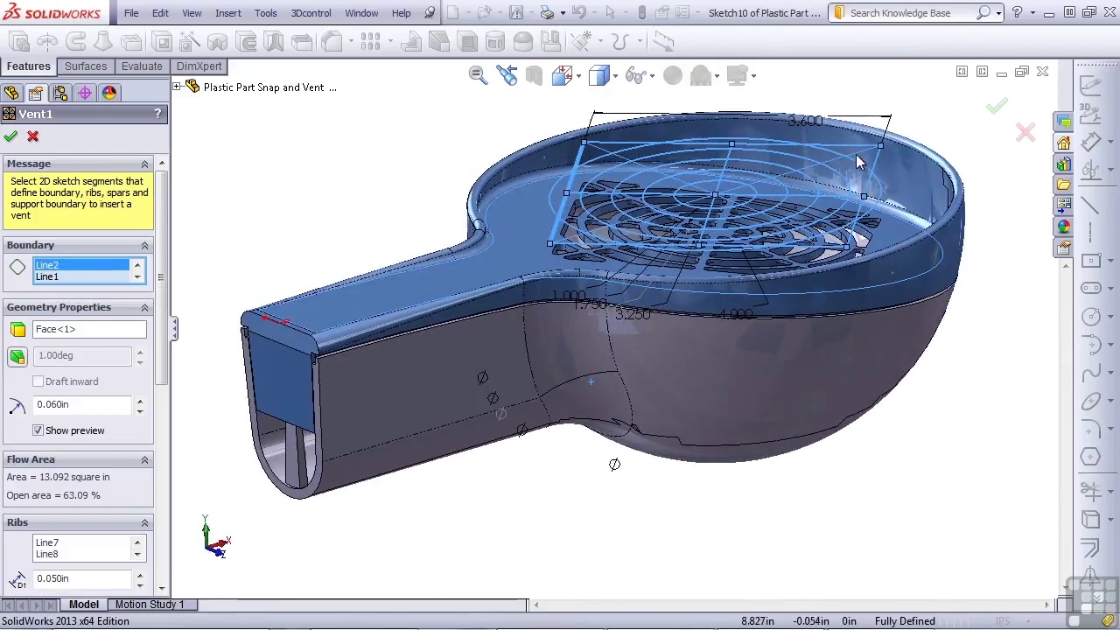
{"action": "middle_click_drag", "start_coordinate": [863, 162], "coordinate": [496, 509]}
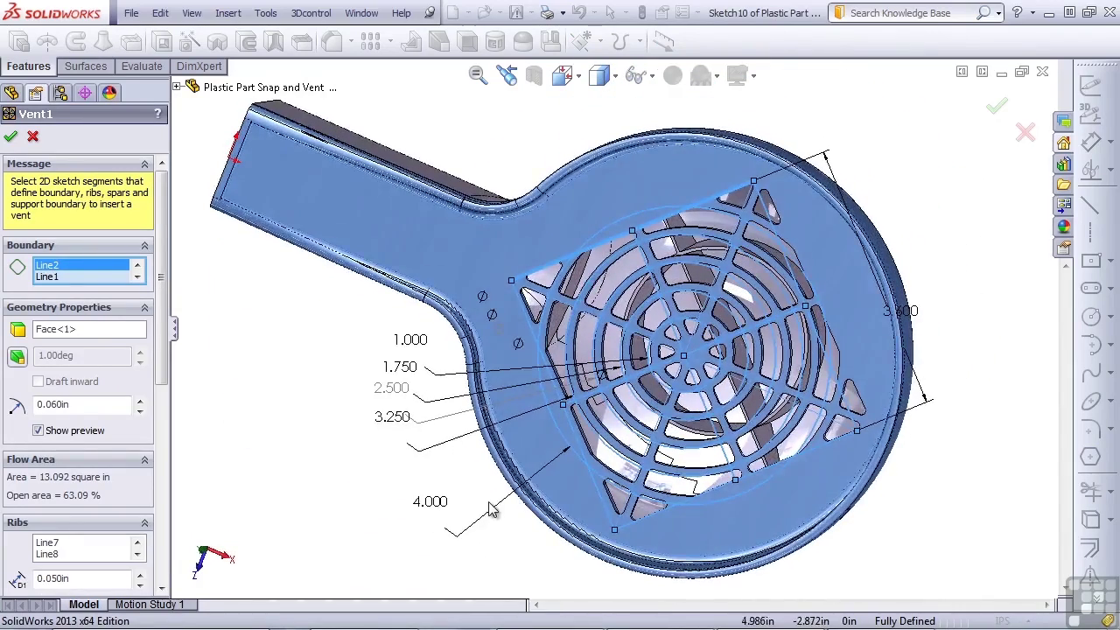
{"action": "left_click", "coordinate": [95, 337]}
{"action": "middle_click_drag", "start_coordinate": [175, 335], "coordinate": [341, 238]}
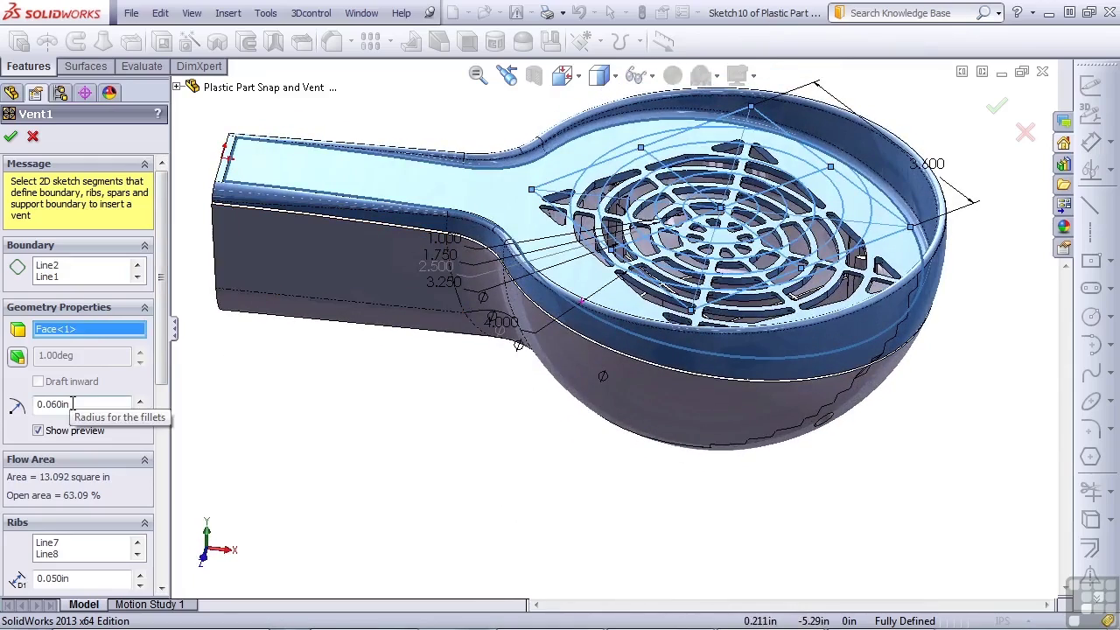
{"action": "scroll", "coordinate": [613, 227], "scroll_direction": "down", "scroll_amount": 5}
{"action": "scroll", "coordinate": [612, 230], "scroll_direction": "down", "scroll_amount": 5}
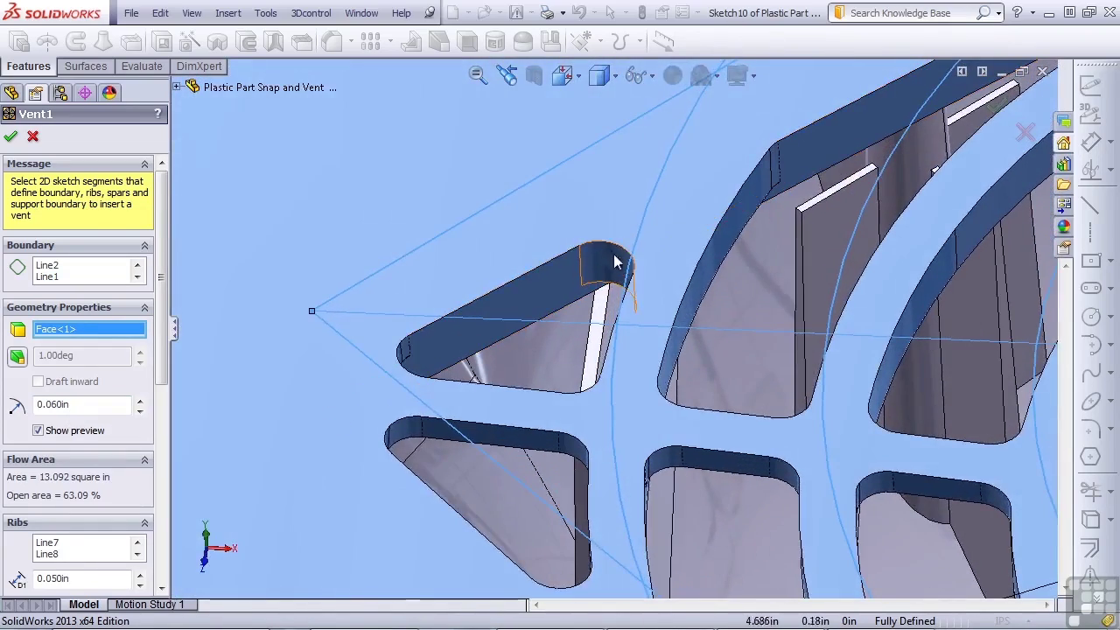
{"action": "scroll", "coordinate": [660, 387], "scroll_direction": "down", "scroll_amount": 5}
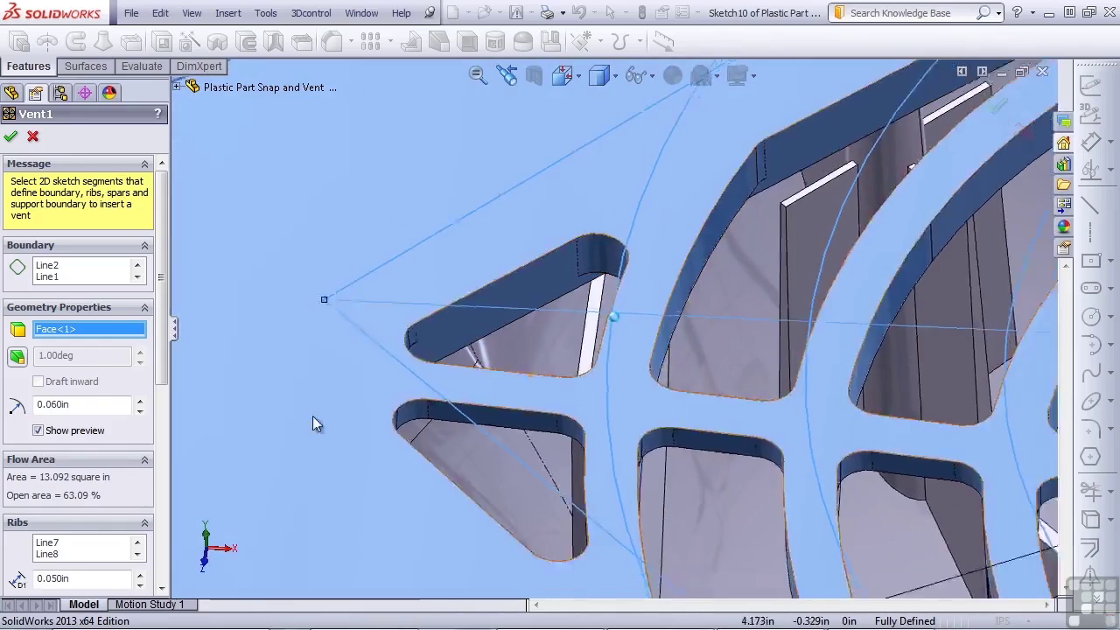
{"action": "middle_click_drag", "start_coordinate": [312, 416], "coordinate": [219, 420]}
- Review Vent1's Line7/Line8 ribs and Arc3/Arc2 spars
{"action": "left_click", "coordinate": [54, 547]}
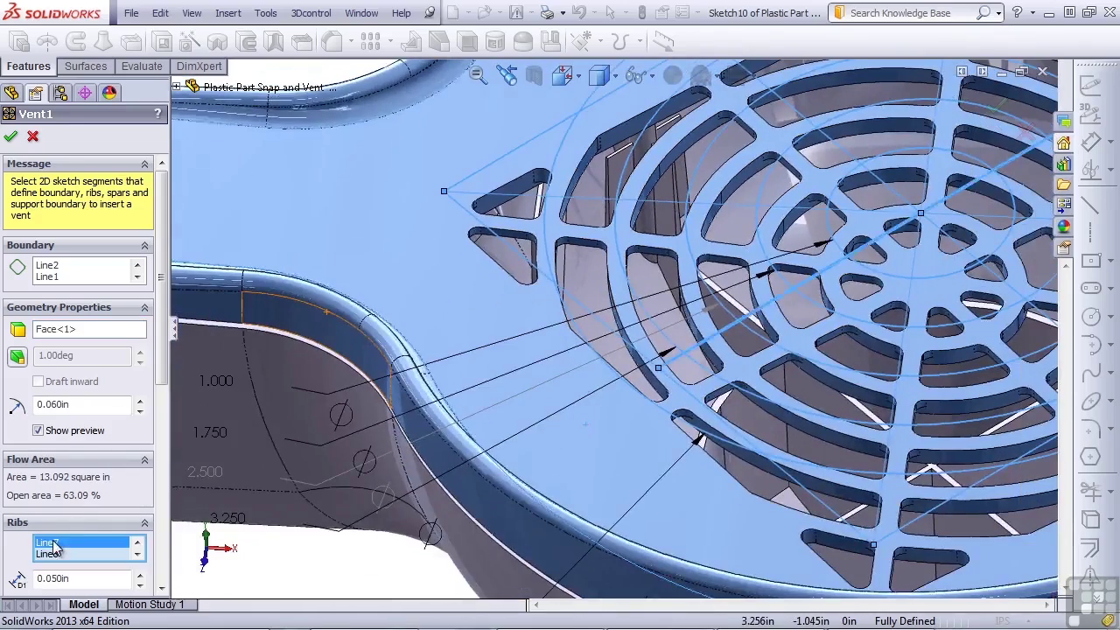
{"action": "scroll", "coordinate": [564, 455], "scroll_direction": "down", "scroll_amount": 5}
{"action": "middle_click_drag", "start_coordinate": [565, 455], "coordinate": [352, 495]}
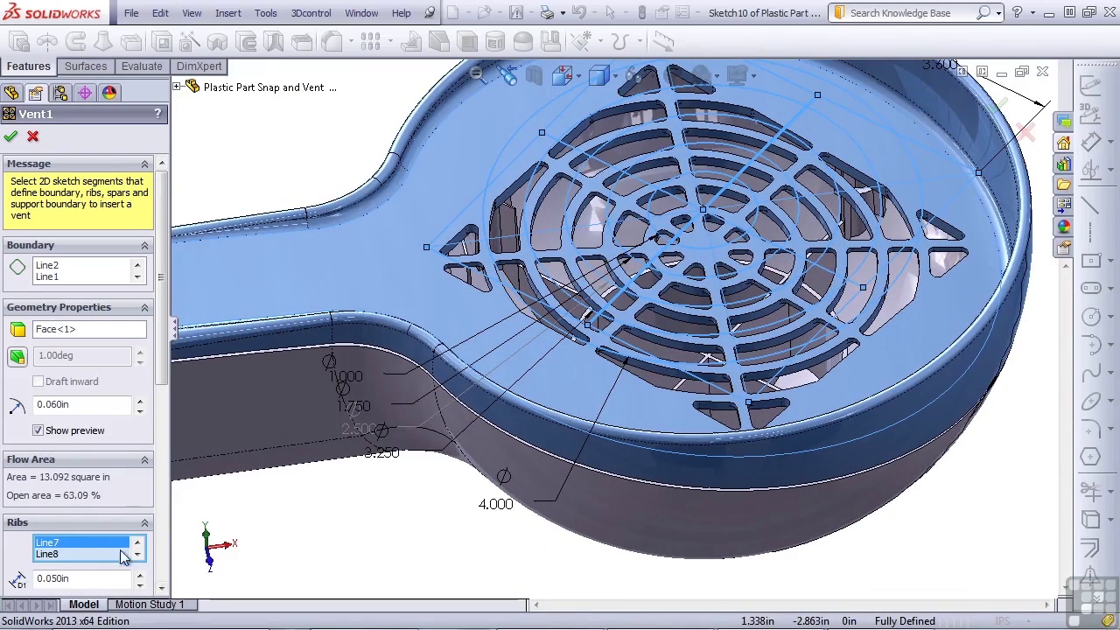
{"action": "left_click", "coordinate": [70, 554]}
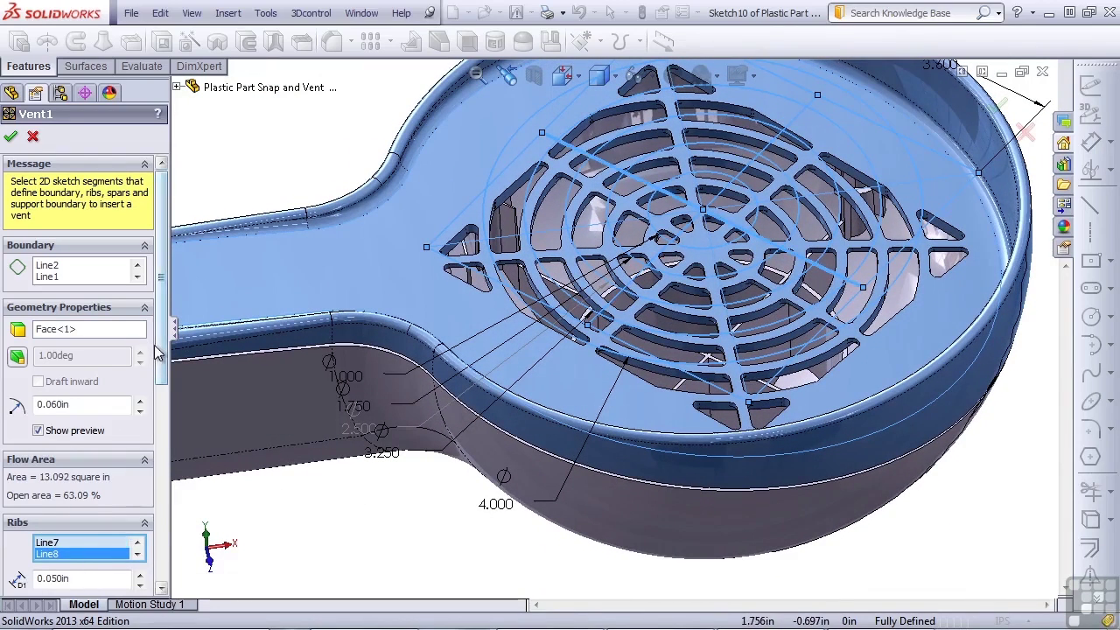
{"action": "scroll", "coordinate": [160, 353], "scroll_direction": "down", "scroll_amount": 5}
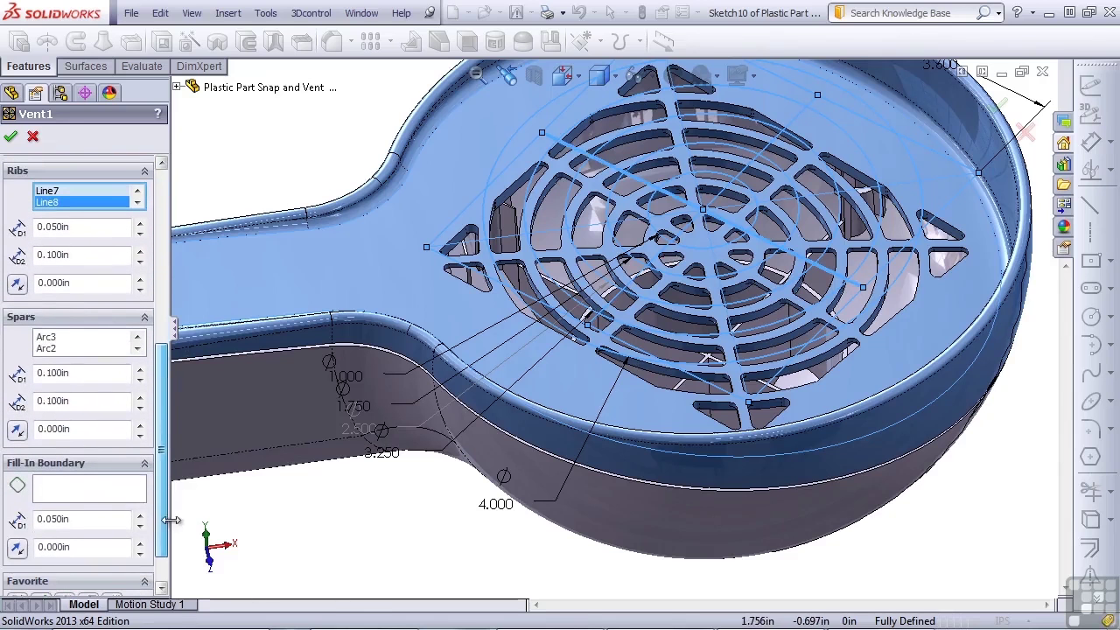
{"action": "left_click", "coordinate": [50, 341]}
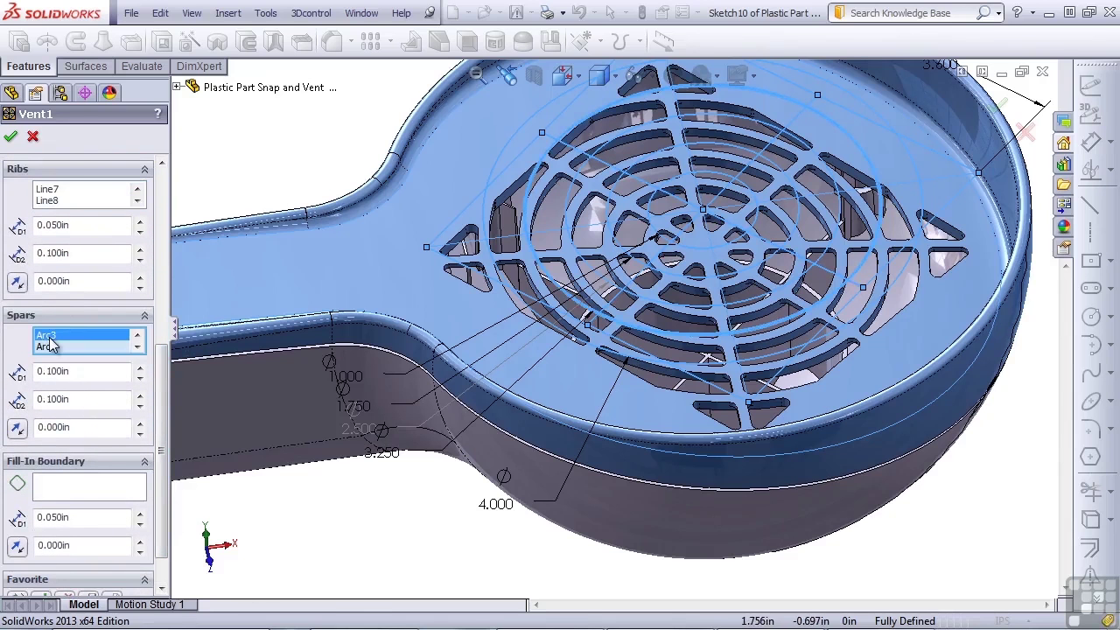
{"action": "left_click", "coordinate": [52, 347]}
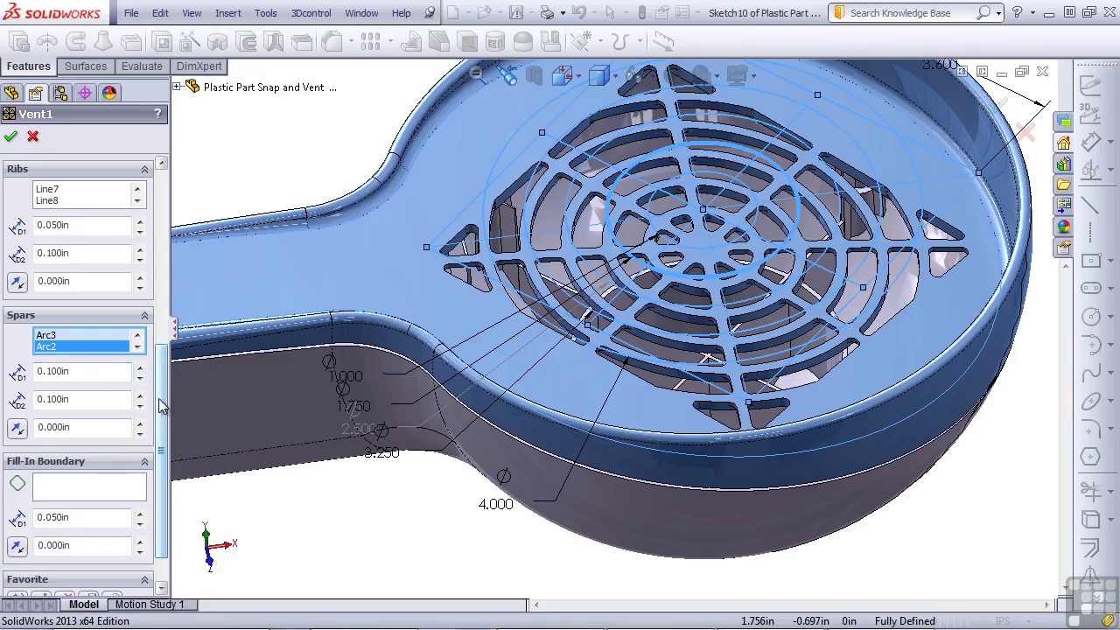
- Set the centre circle Arc7 as the vent's fill-in boundary
{"action": "left_click", "coordinate": [77, 489]}
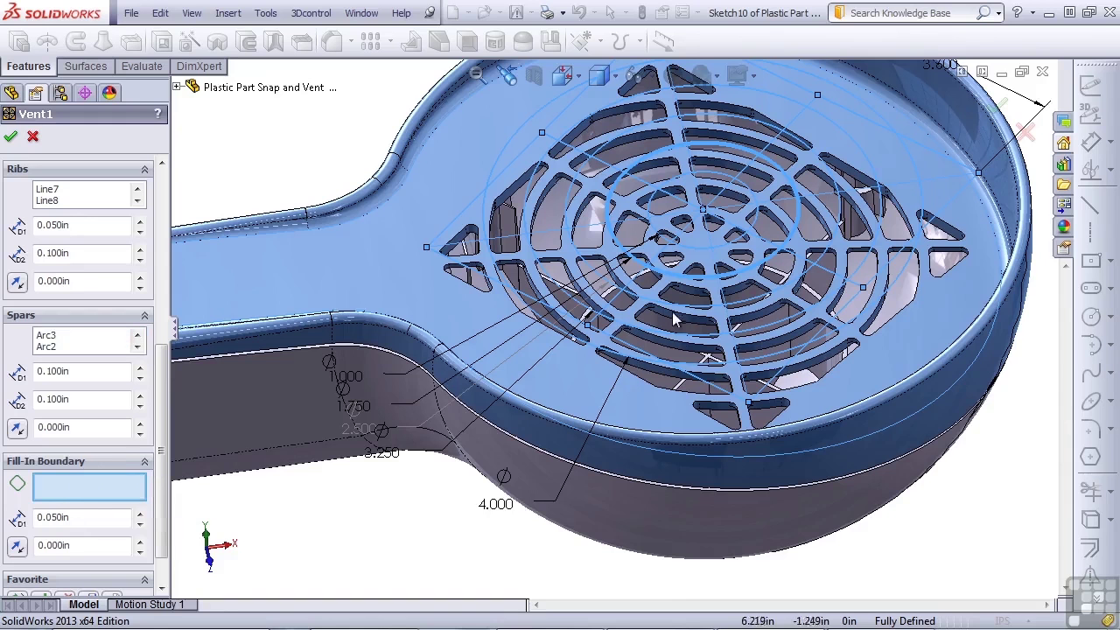
{"action": "left_click", "coordinate": [698, 254]}
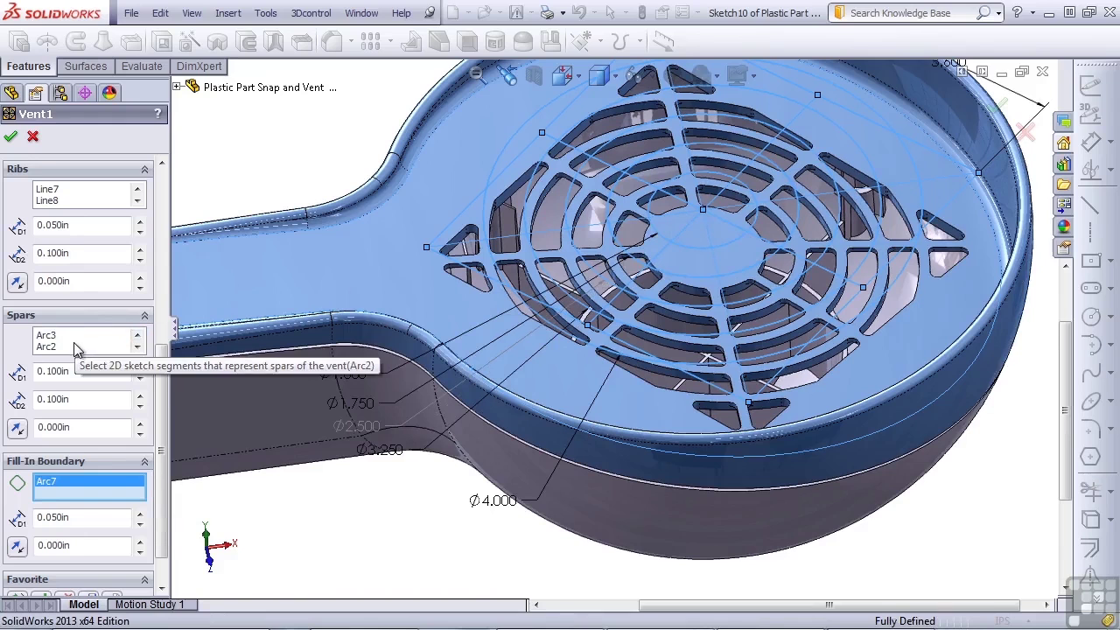
{"action": "middle_click_drag", "start_coordinate": [707, 251], "coordinate": [666, 359]}
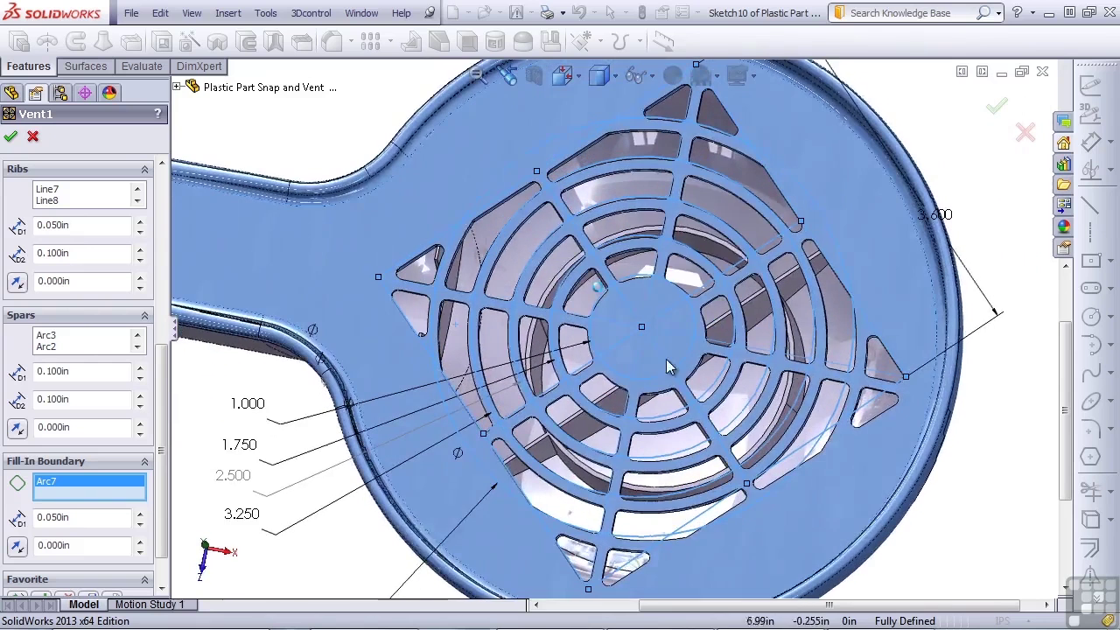